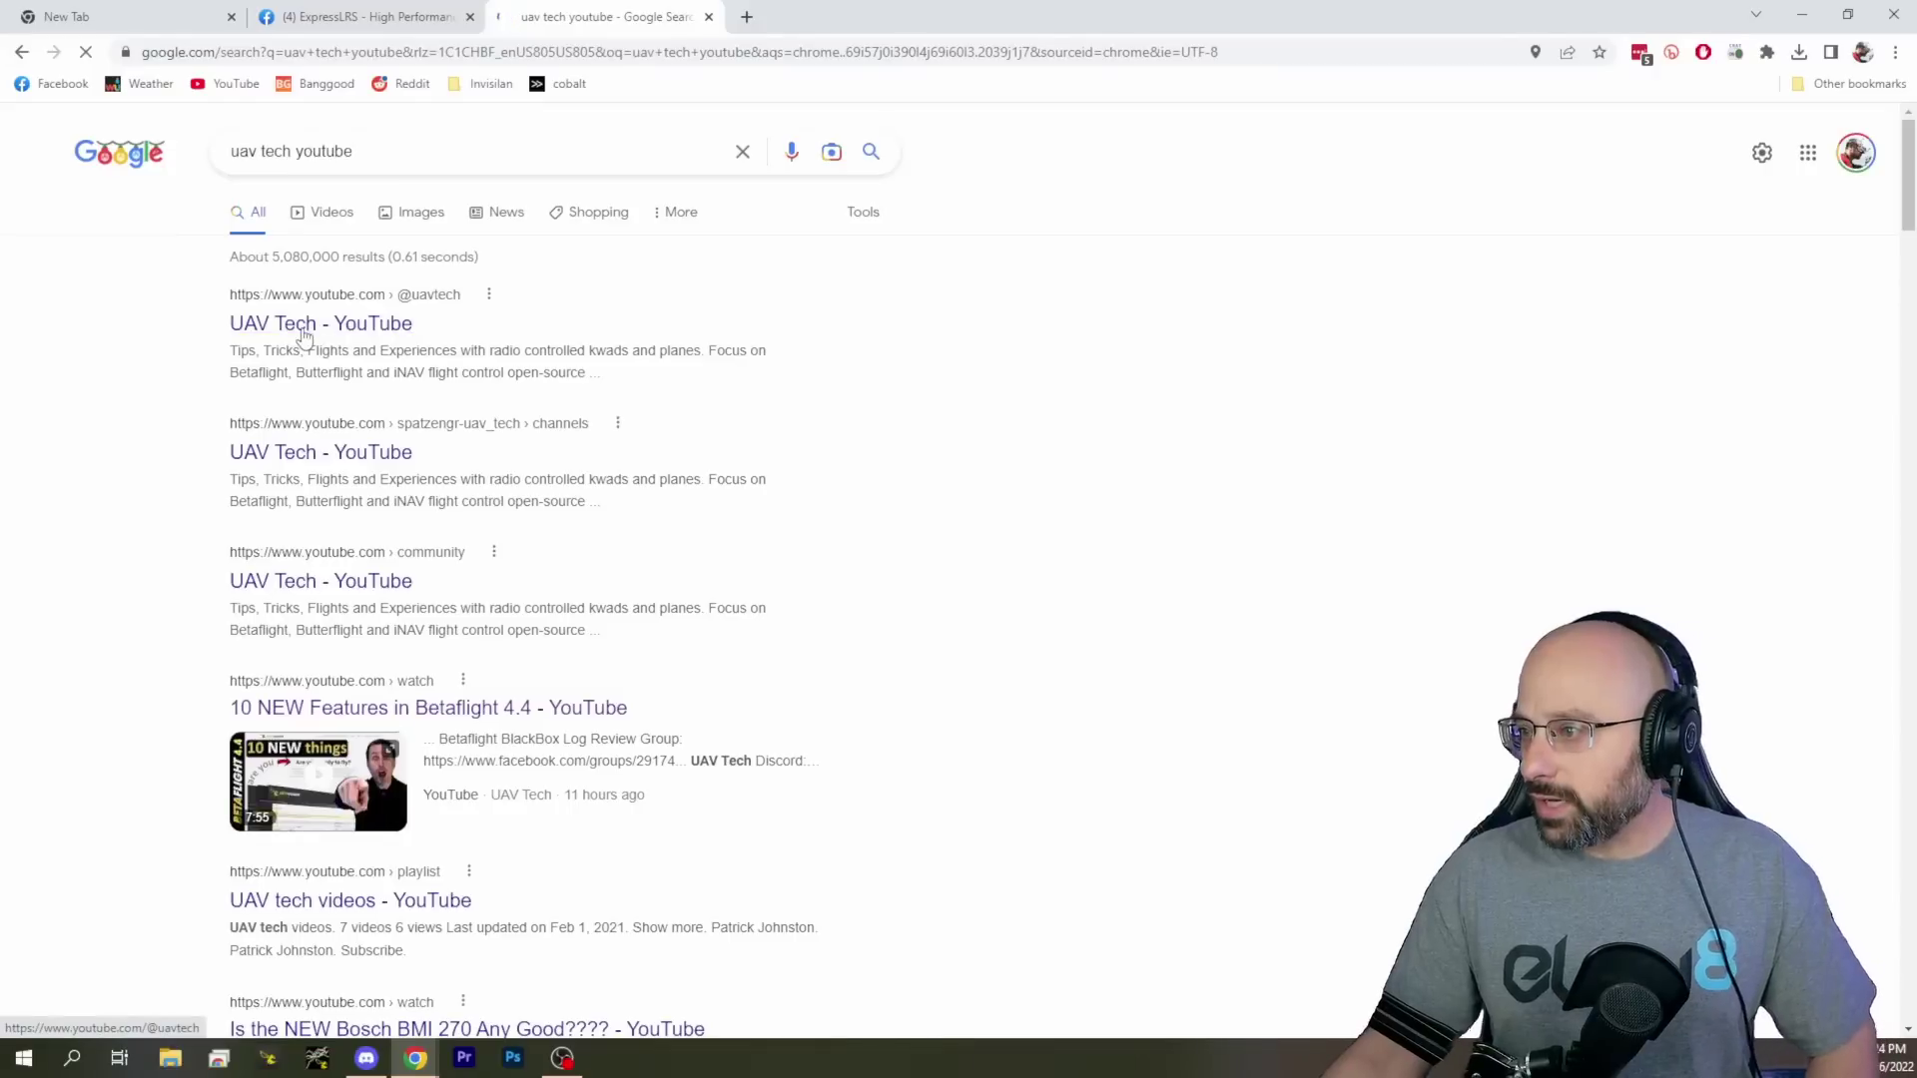
Open the UAV Tech YouTube channel's videos, start "10 NEW Features in Betaflight 4.4" and pause it
click(300, 320)
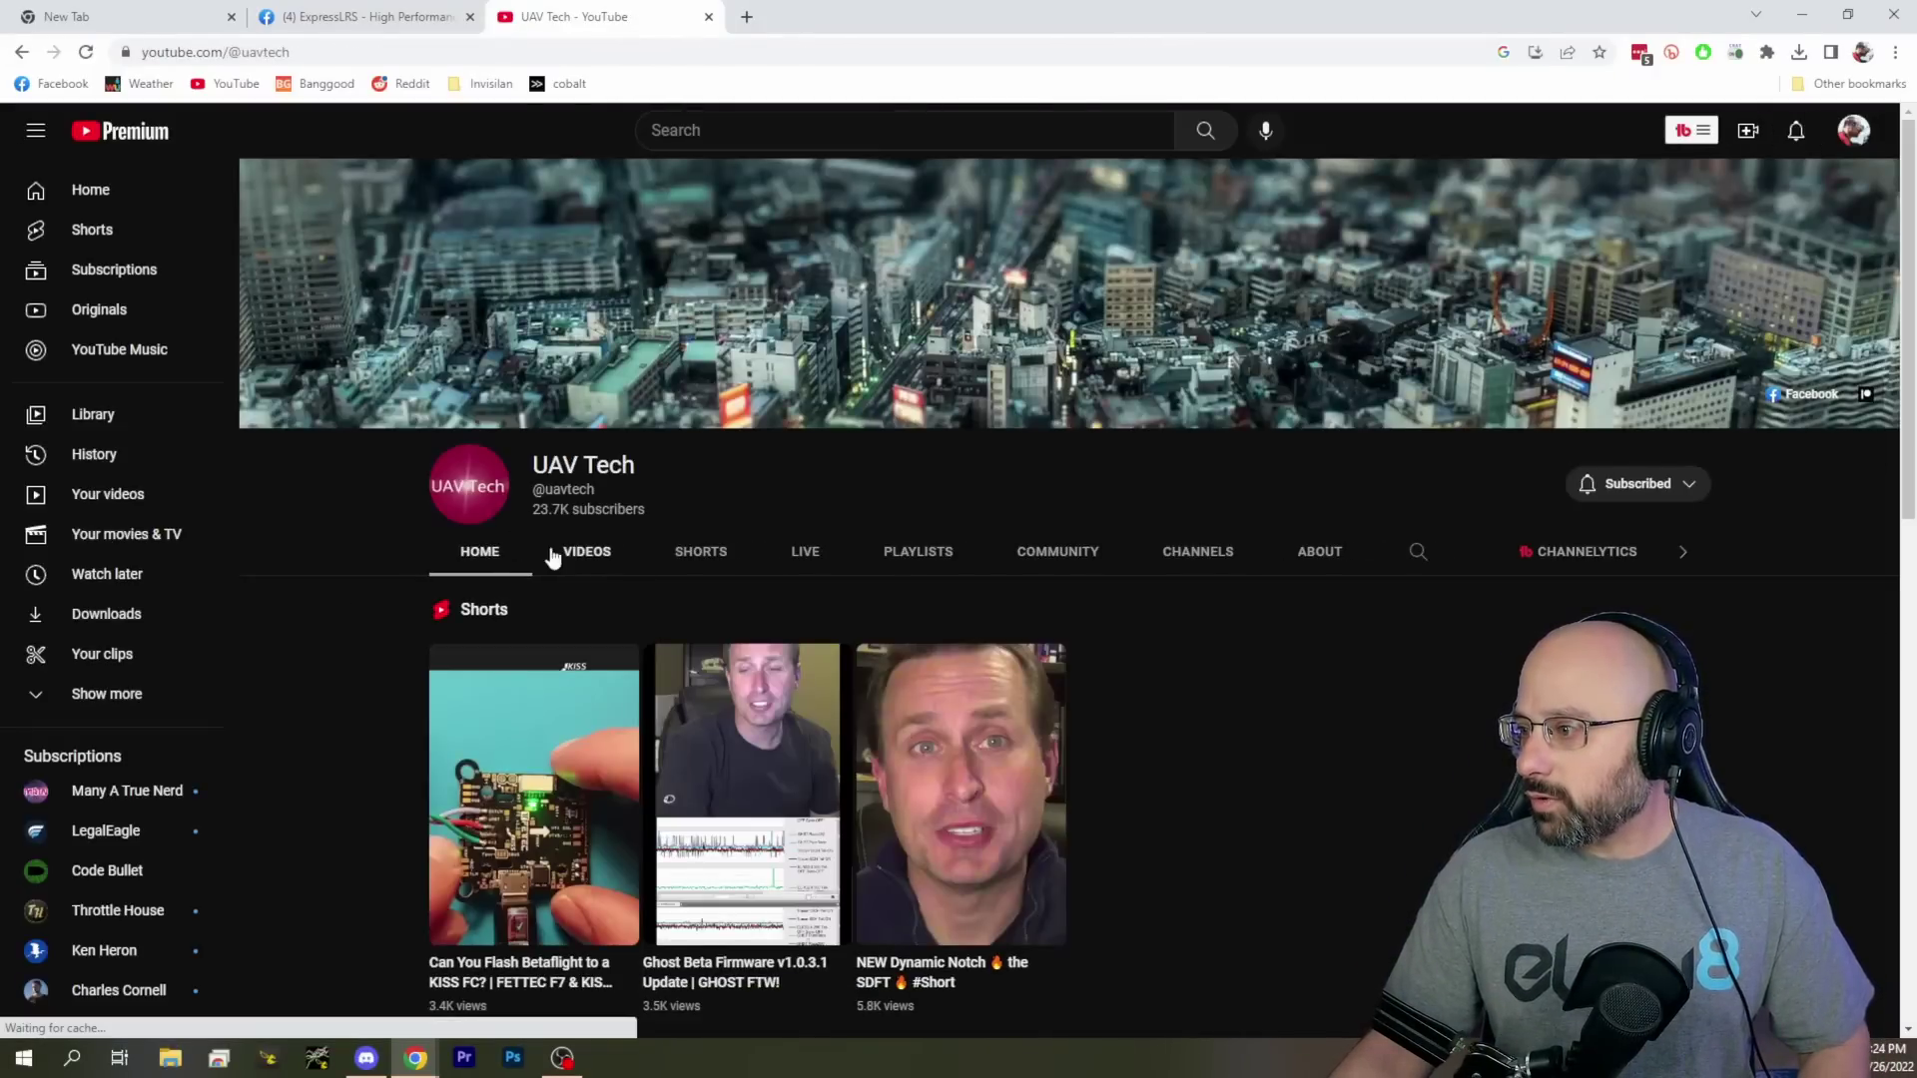
click(584, 571)
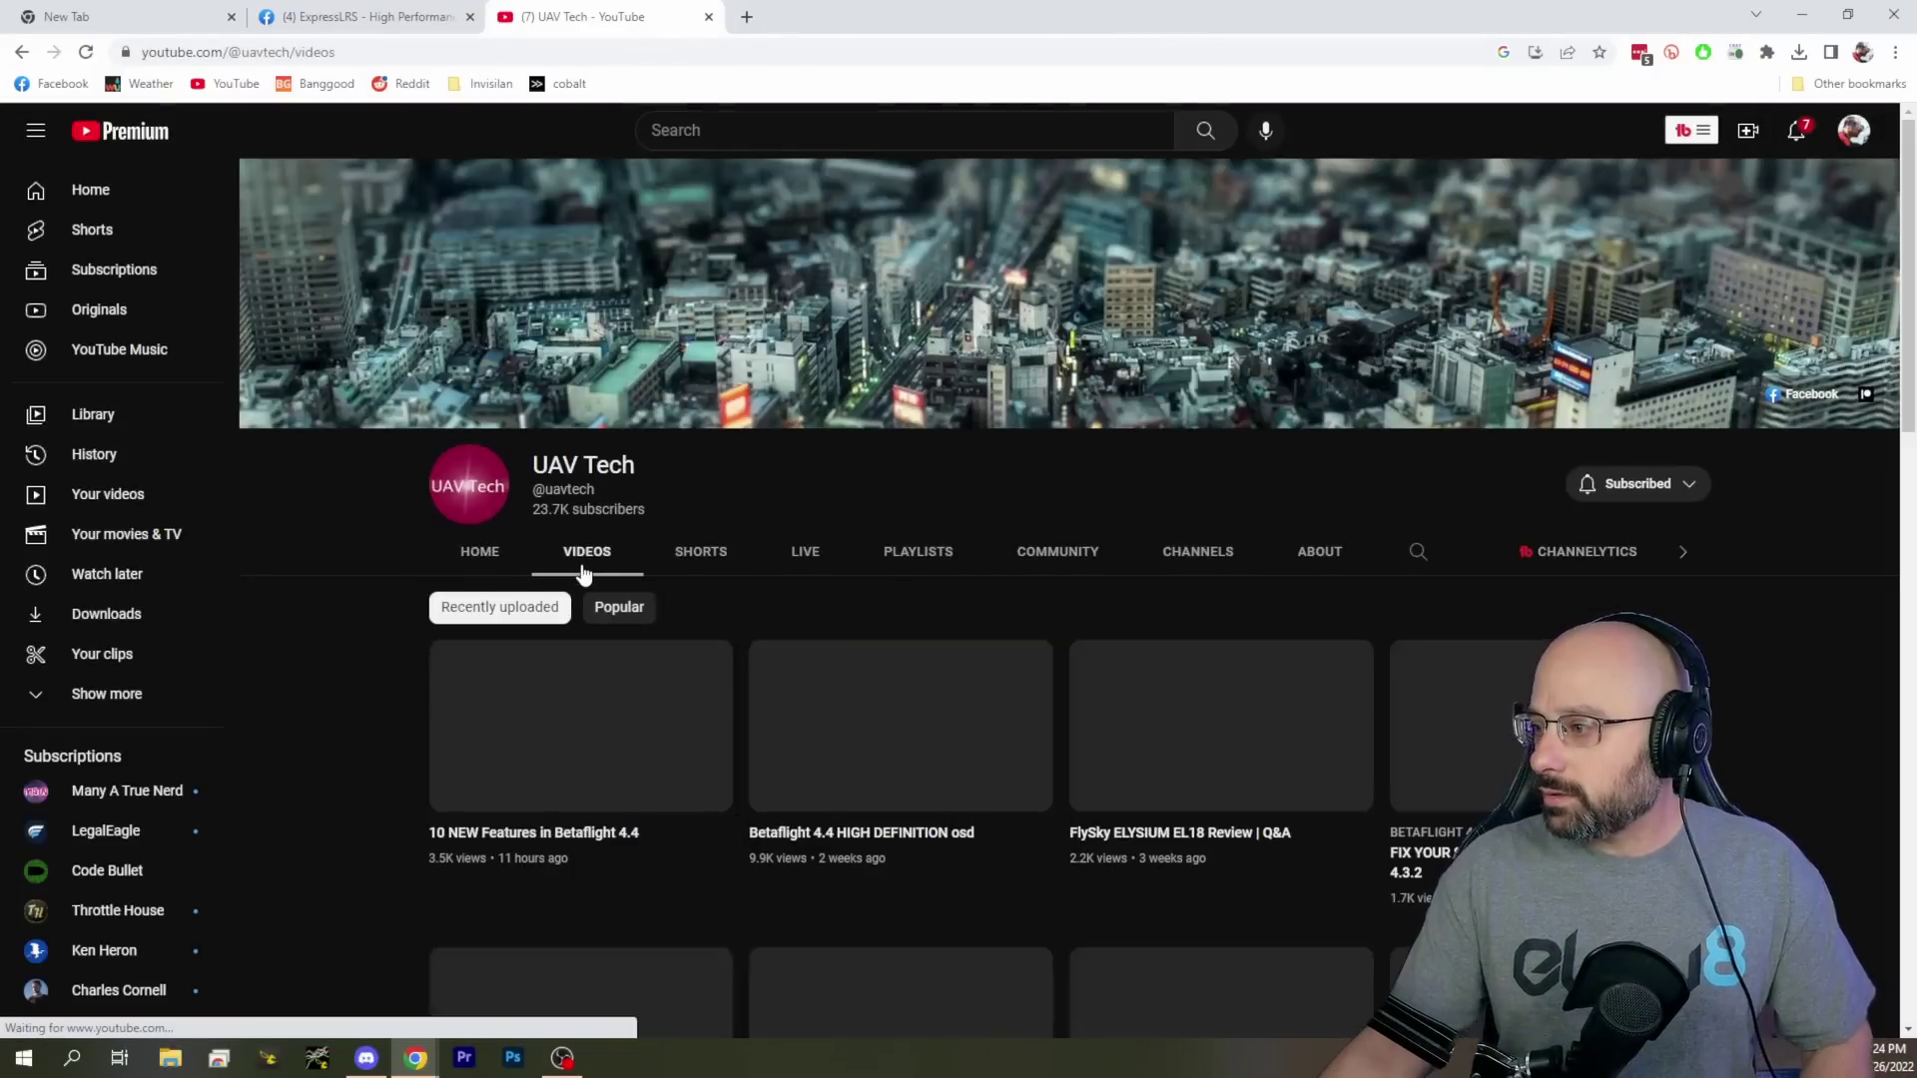
click(589, 719)
click(659, 529)
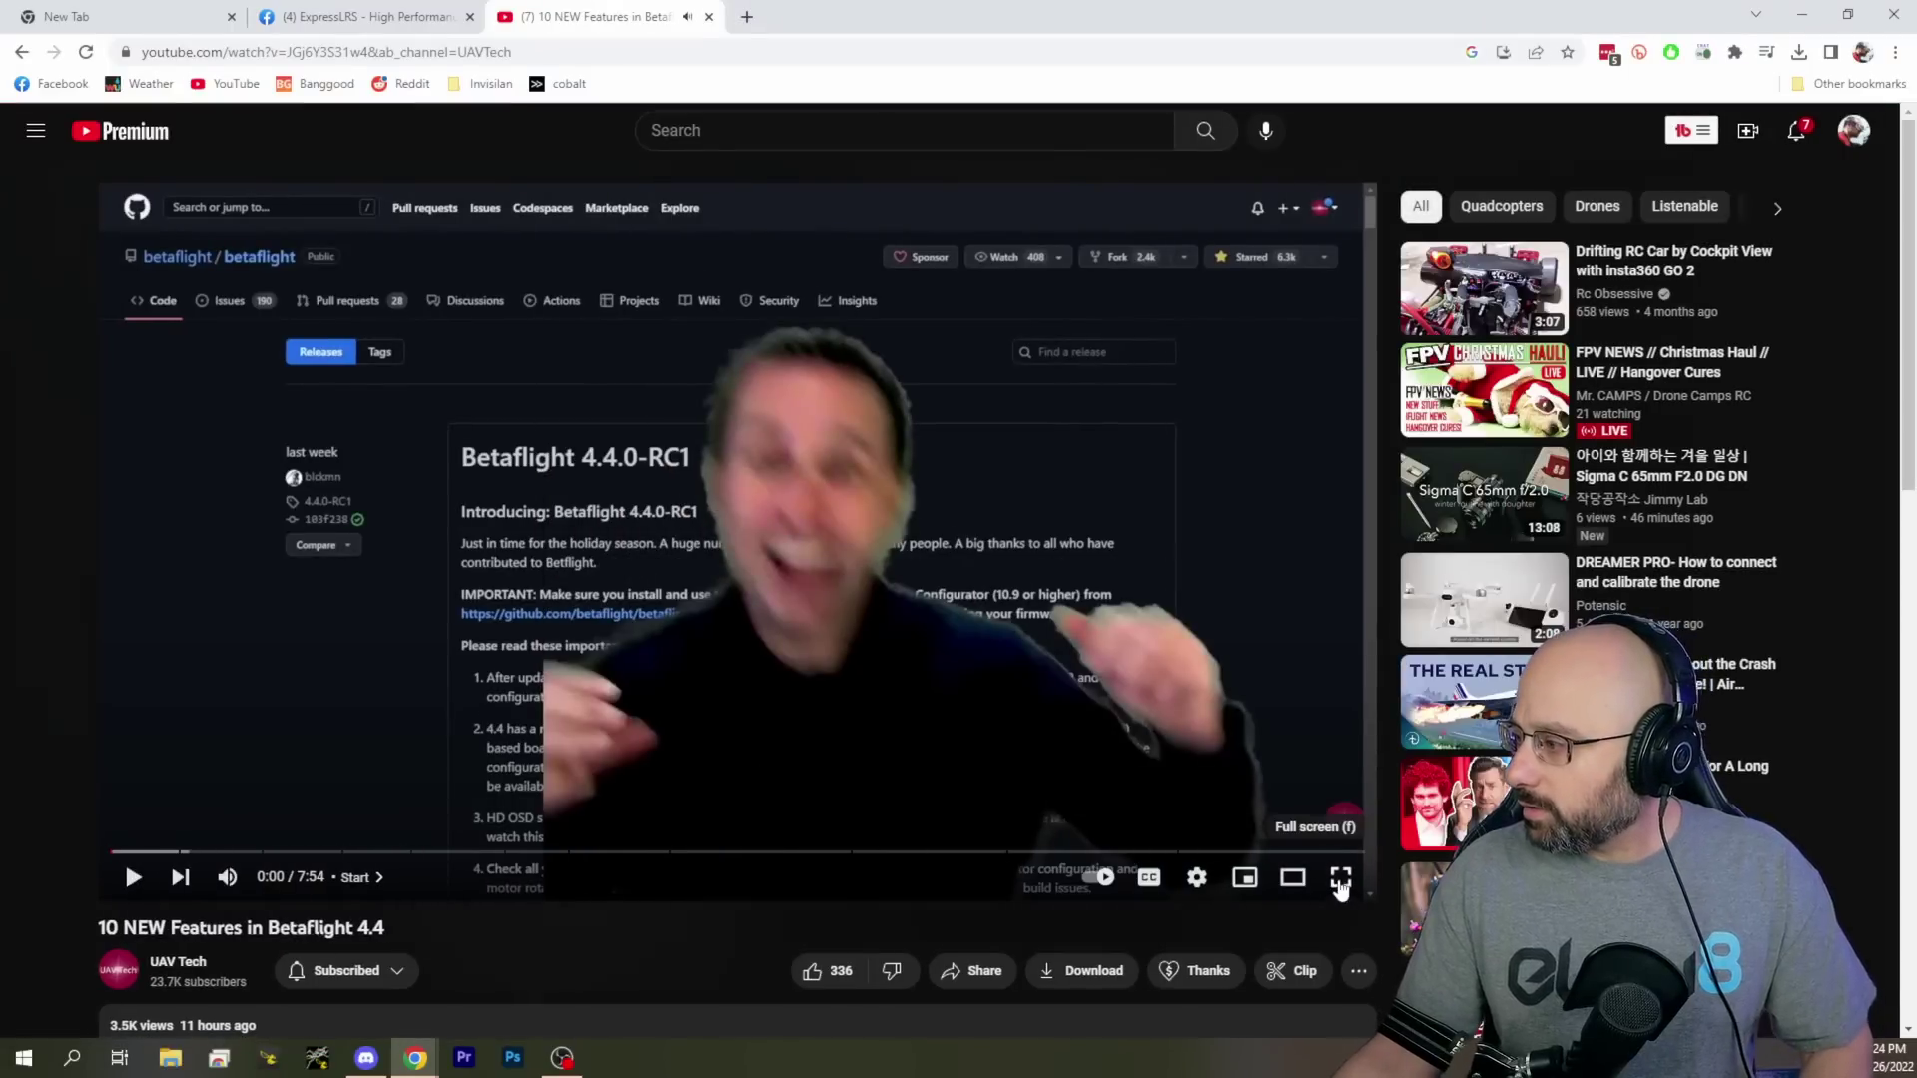
View the video in full screen at the HD canvas OSD section, around 0:27, and return to the normal page
click(1340, 879)
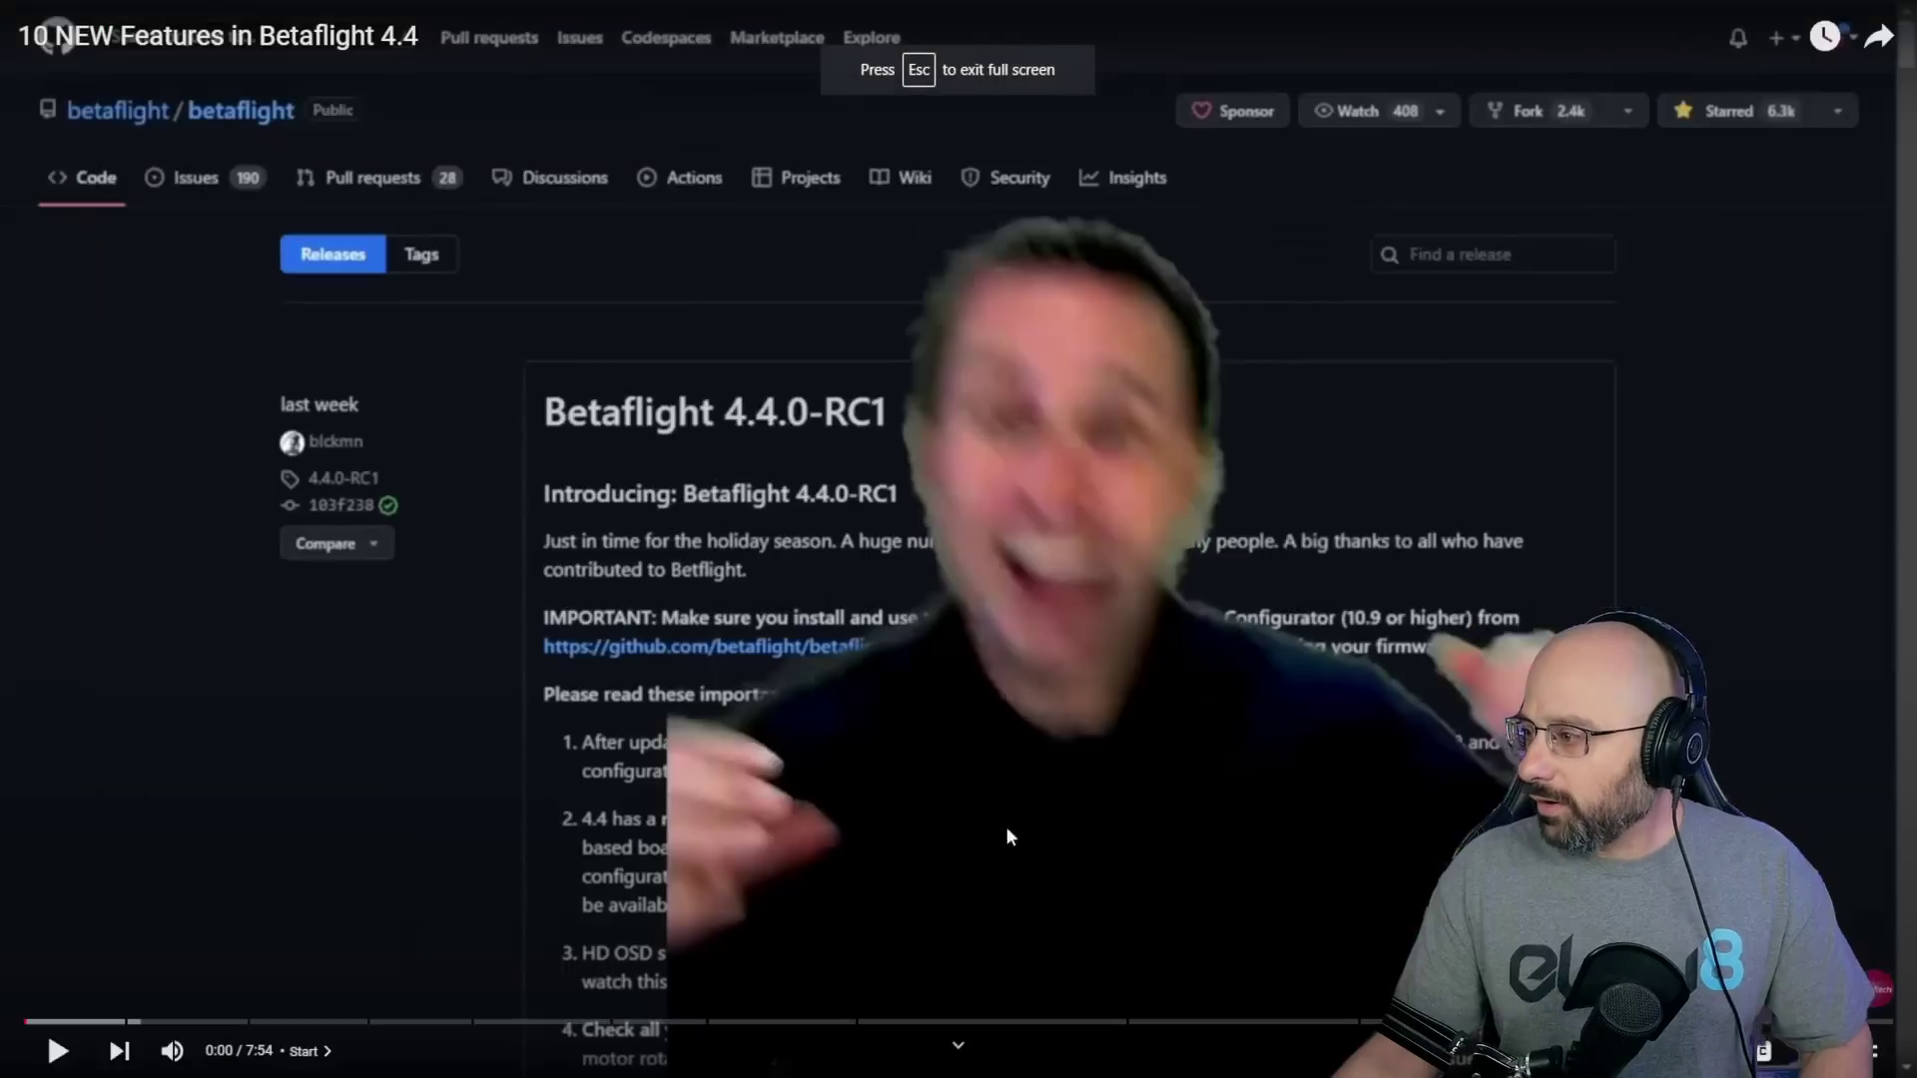
click(125, 1022)
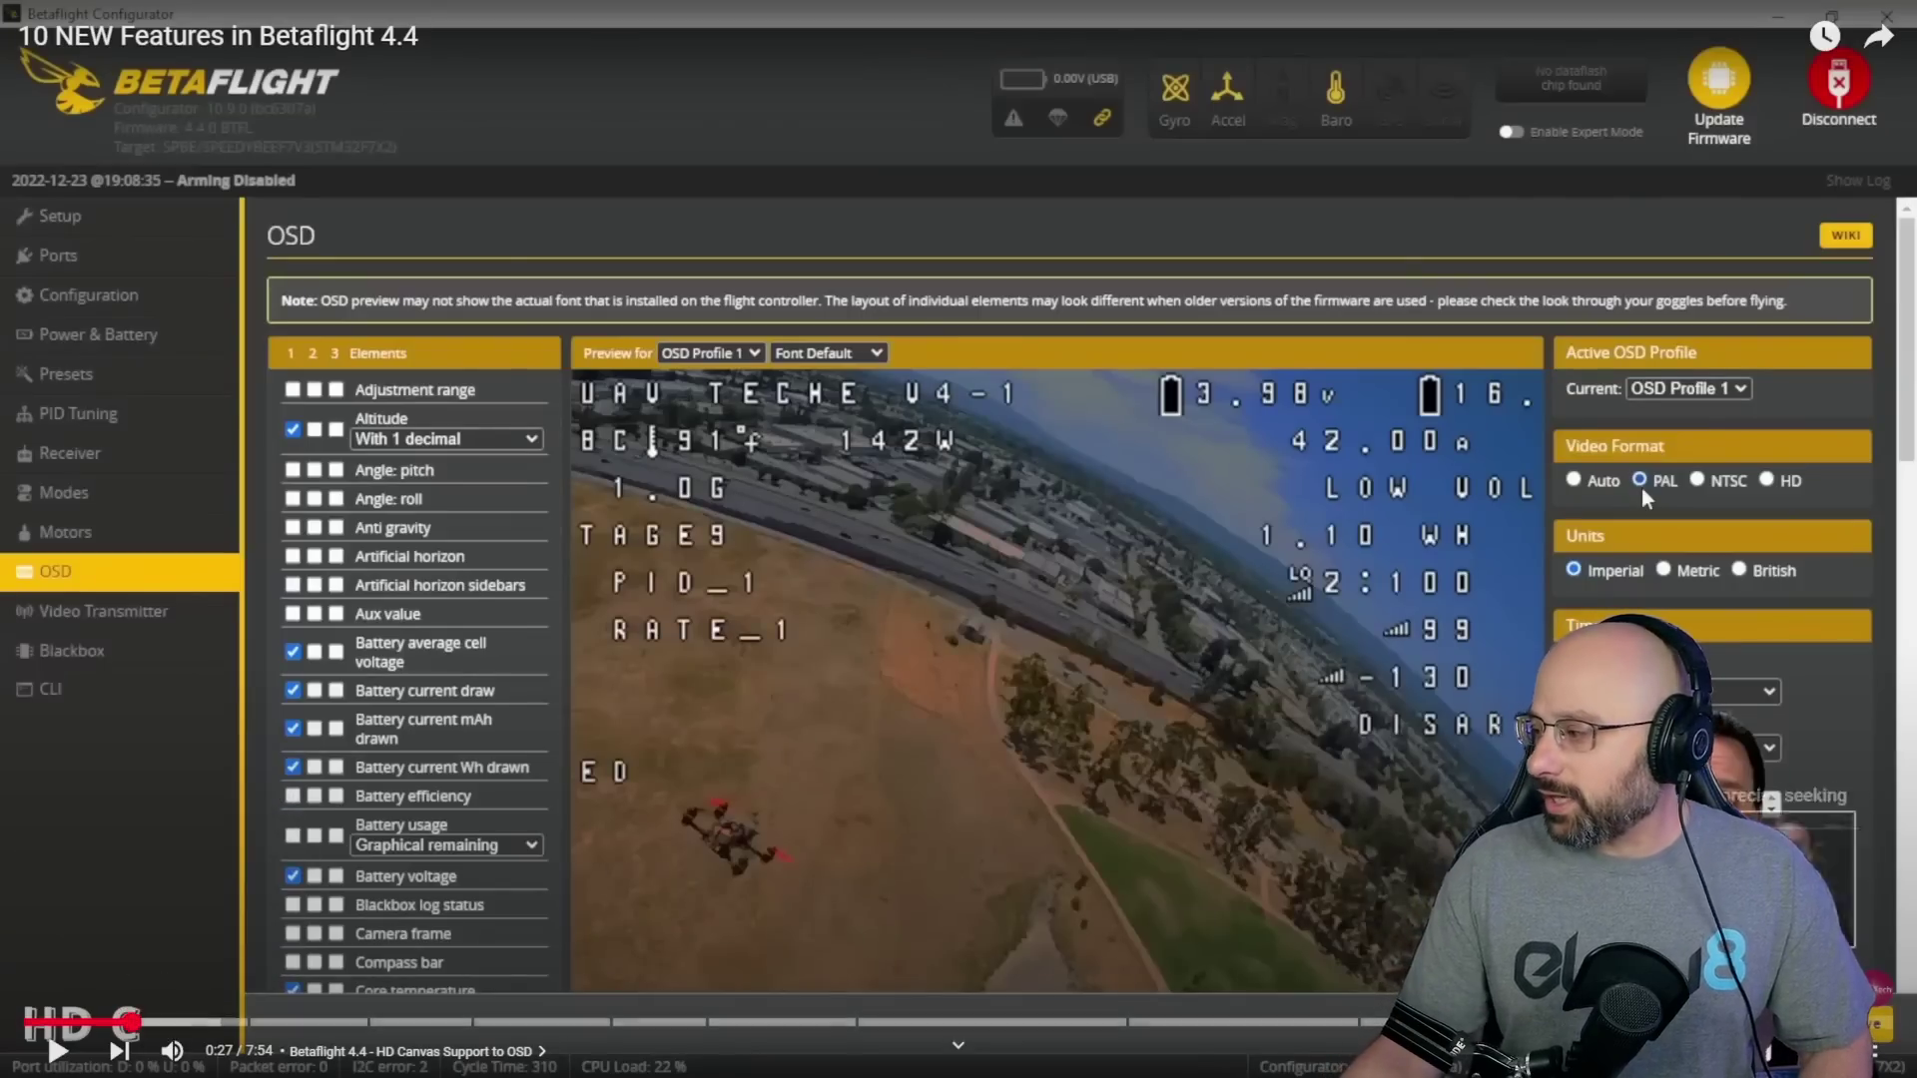
key(Escape)
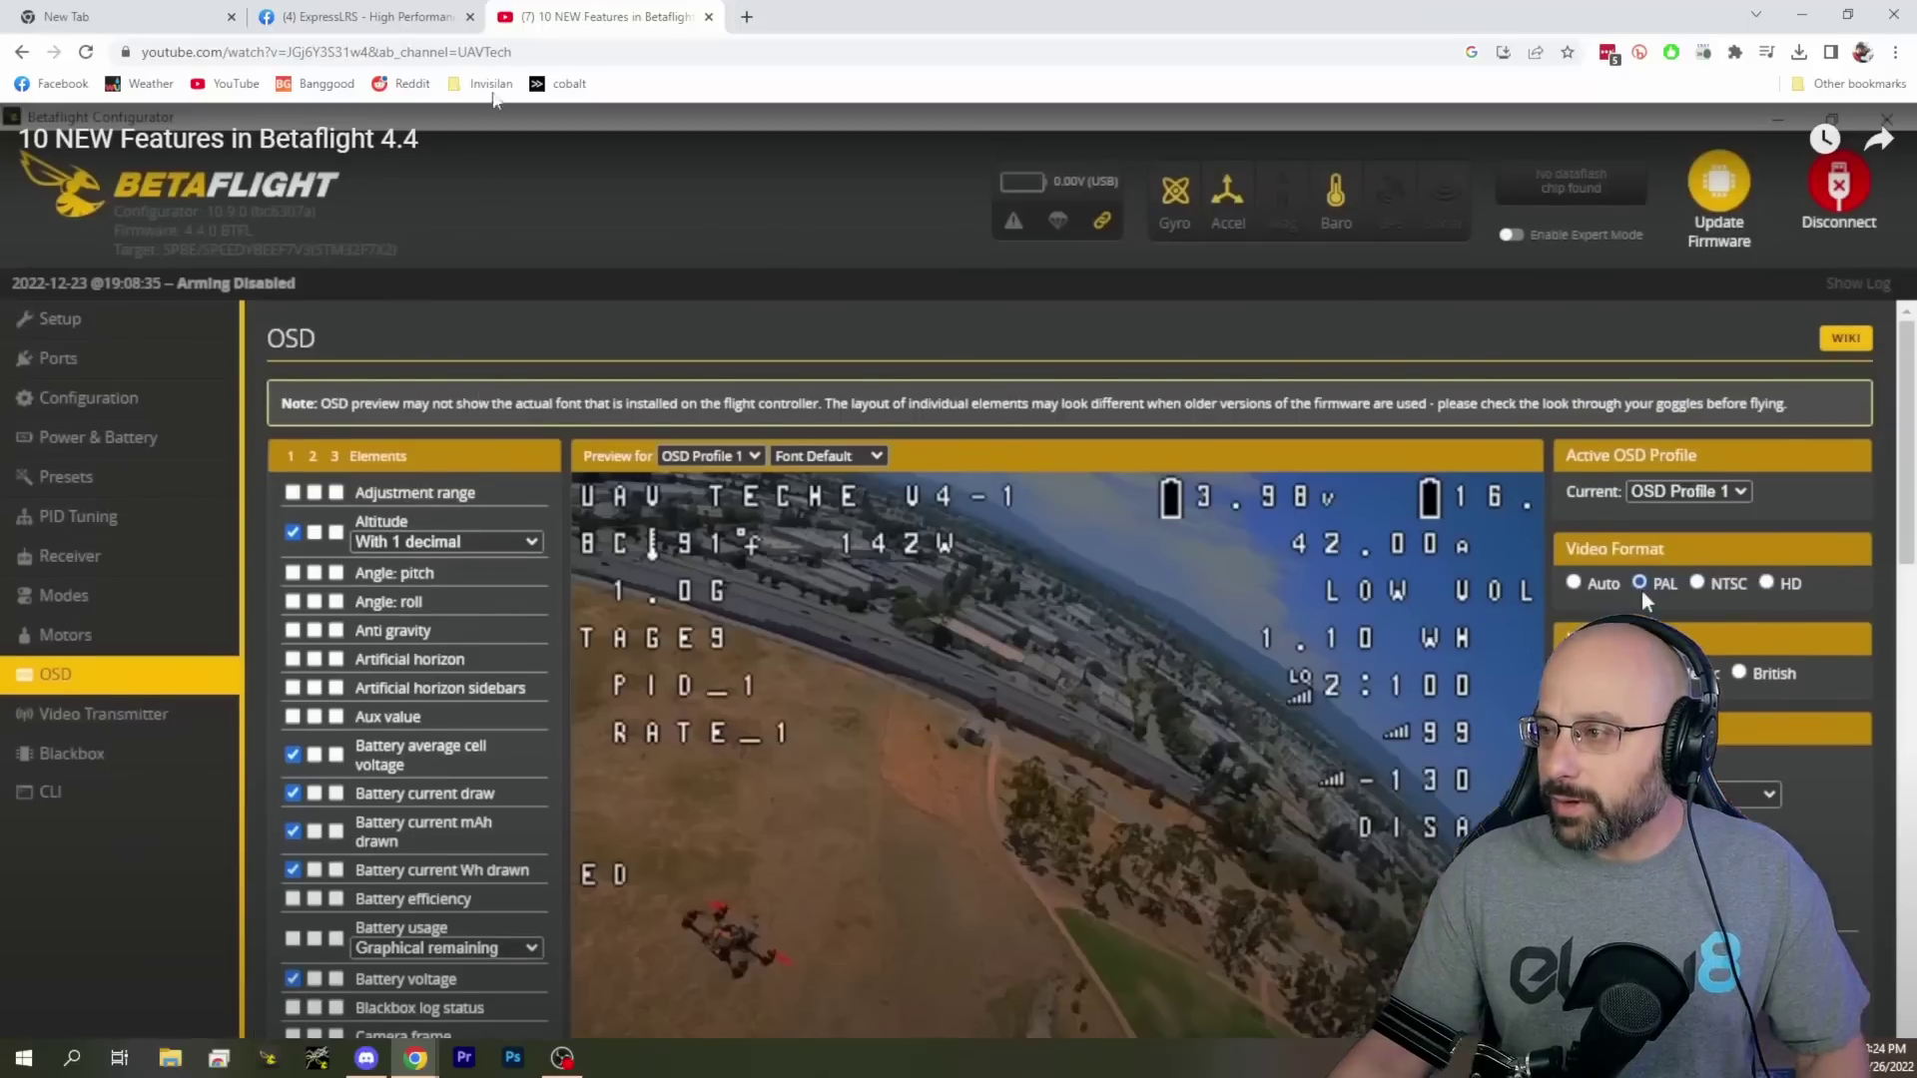
Copy the share link of the "10 NEW Features in Betaflight 4.4" video and close the sharing dialog
click(976, 967)
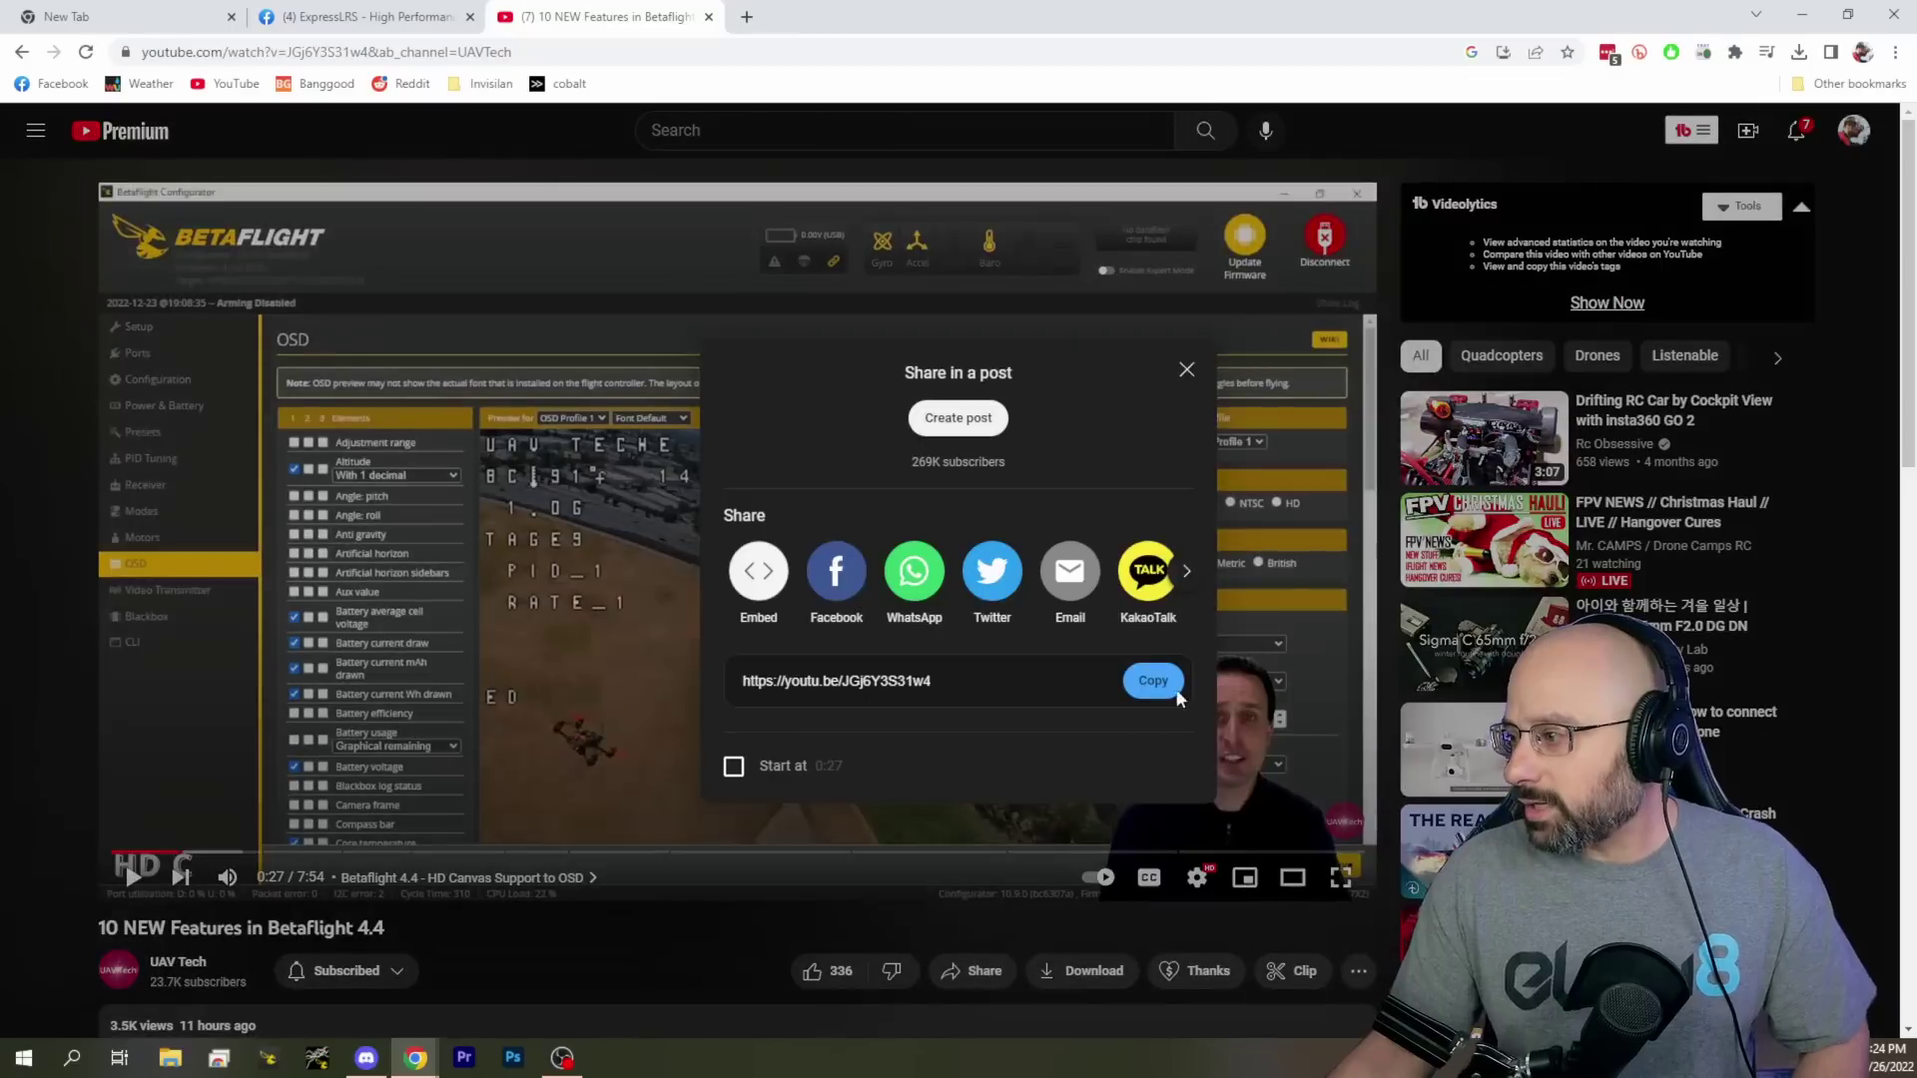
click(1150, 682)
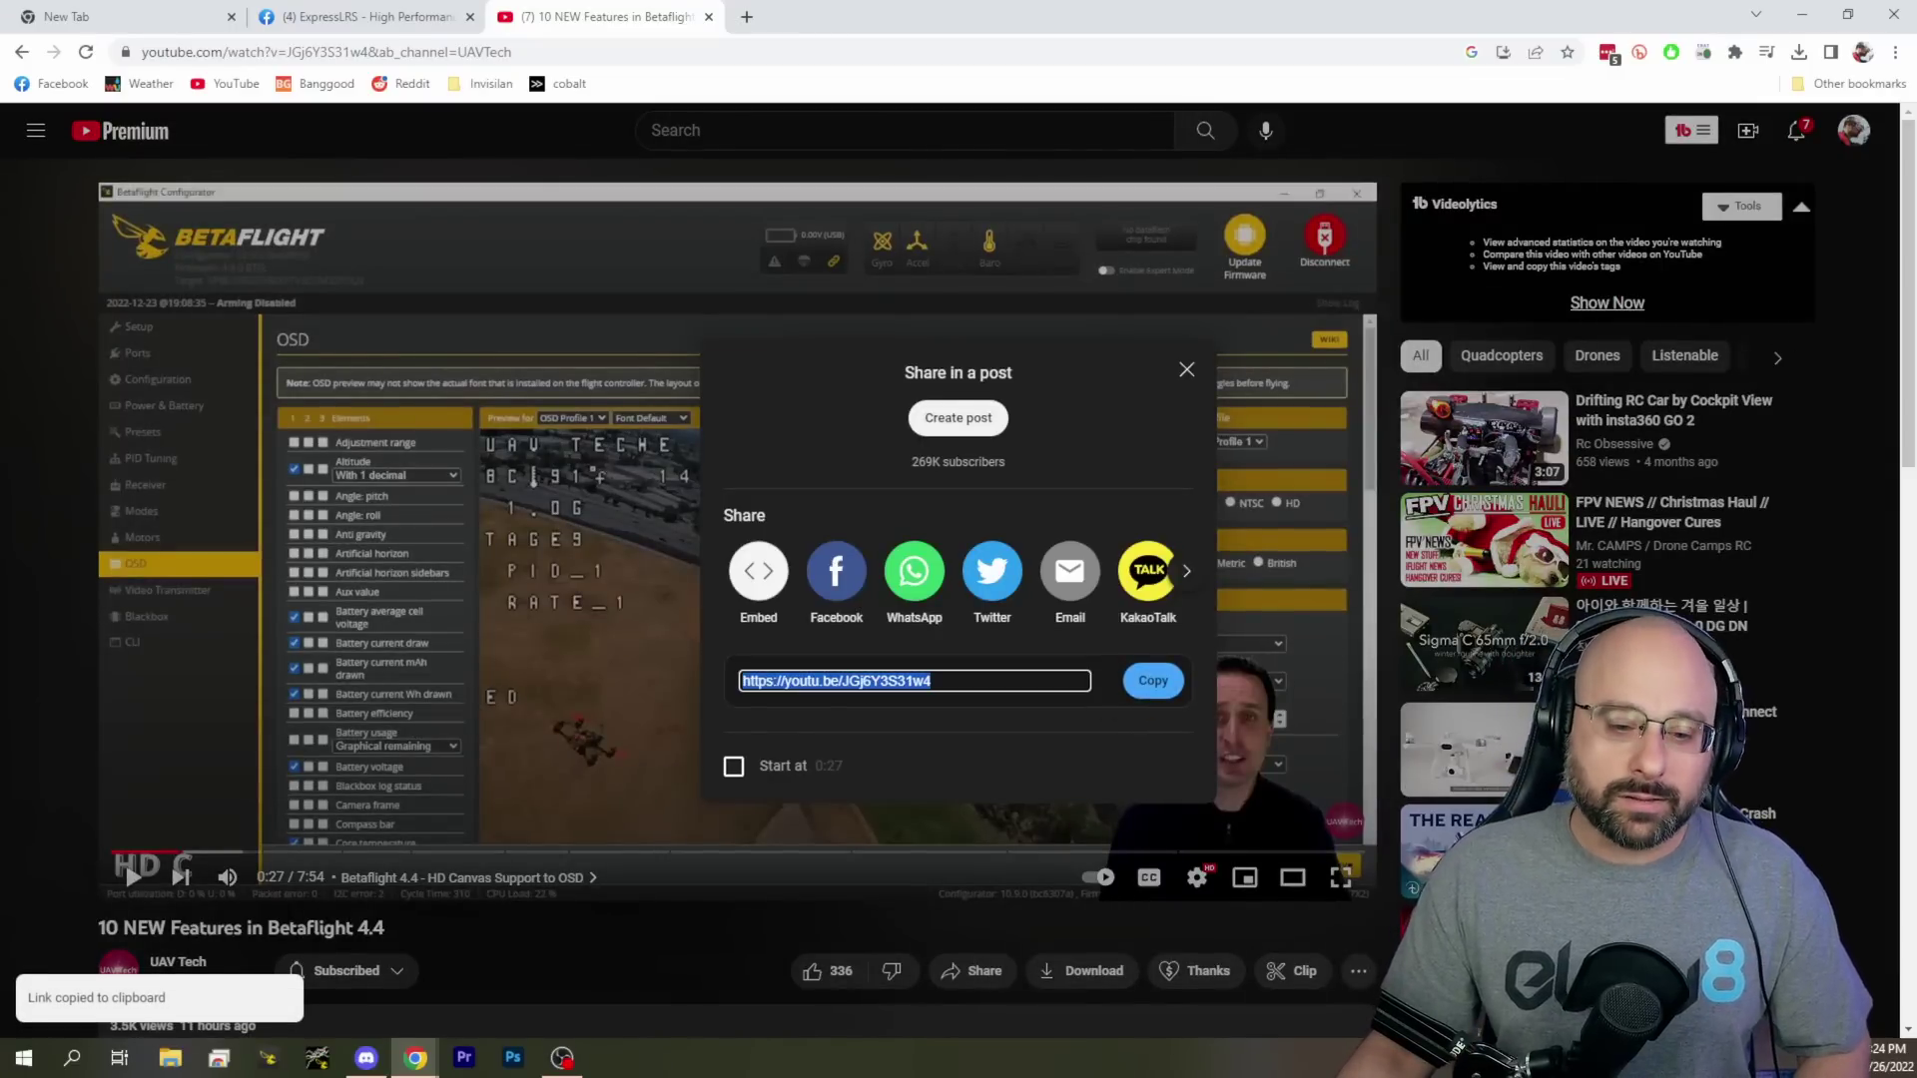
key(alt+Tab)
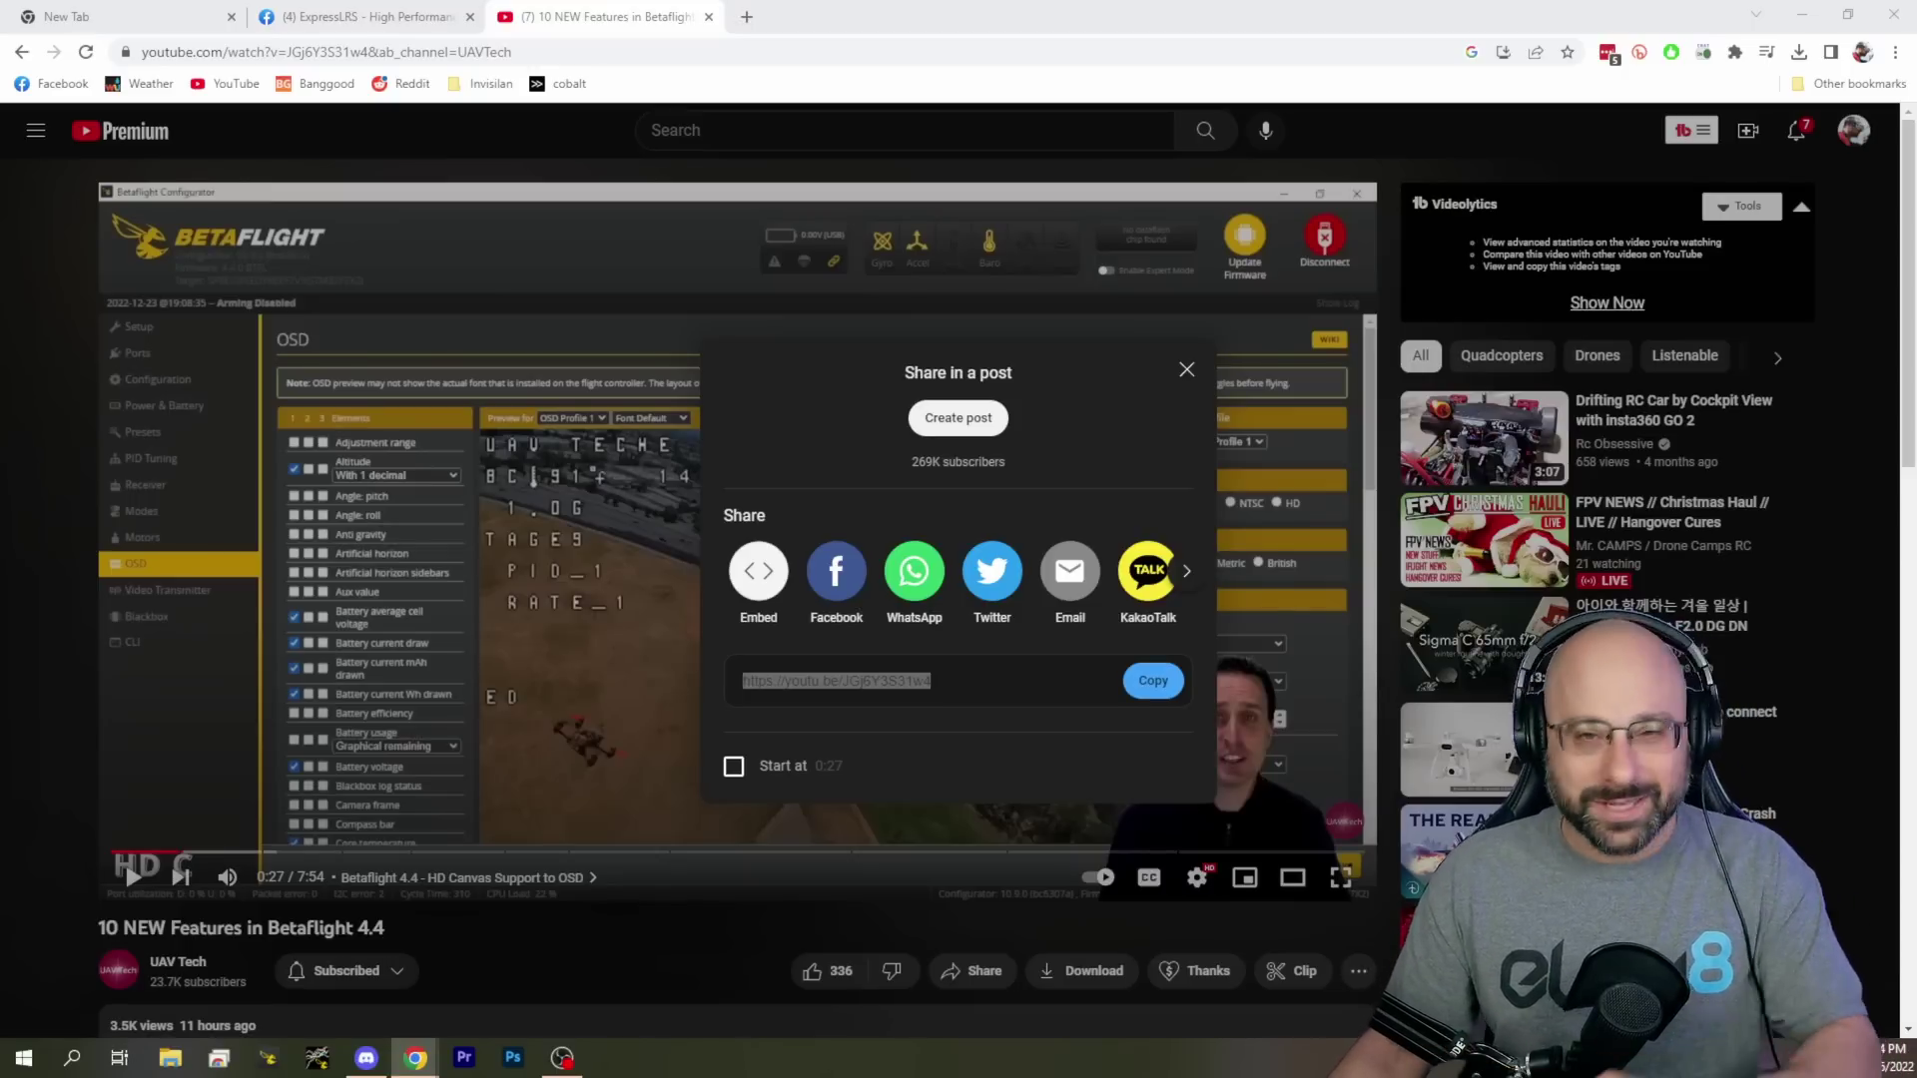
click(1187, 371)
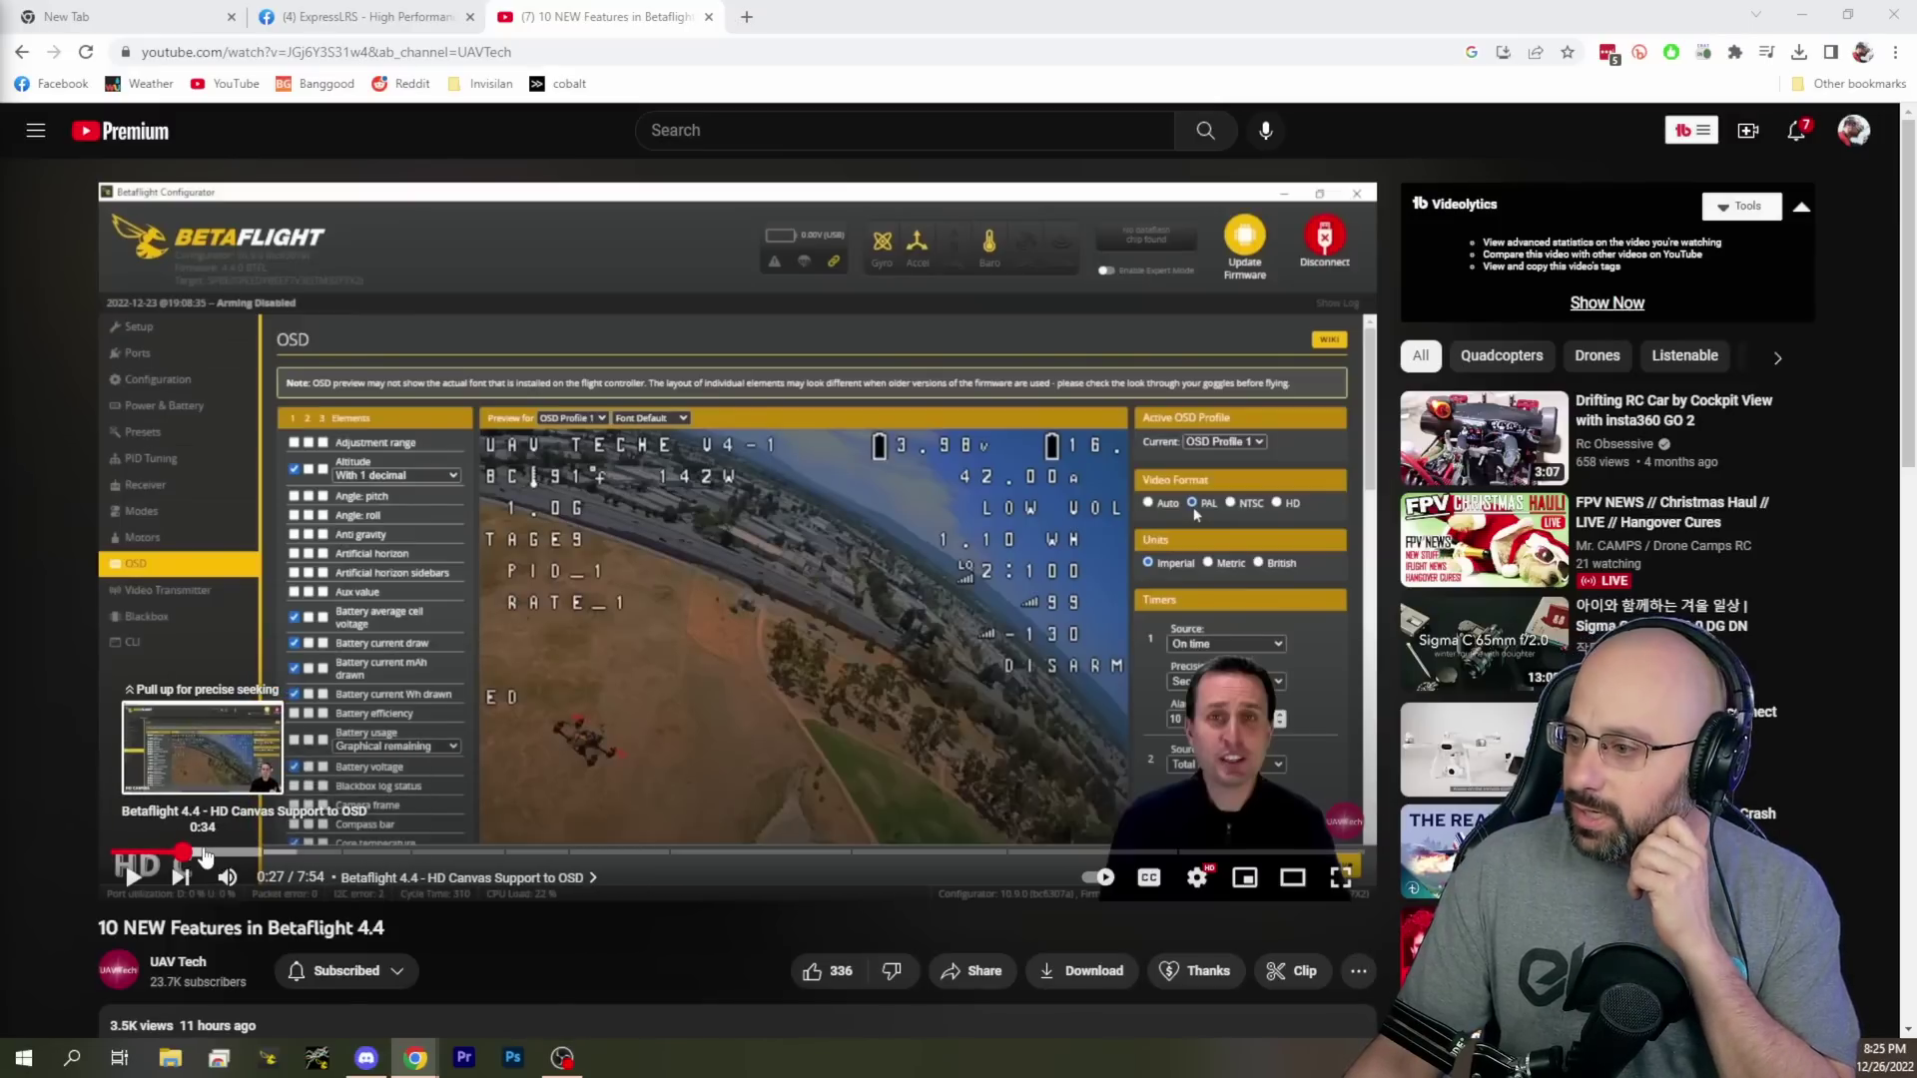
Skim the video in full screen through the HD canvas, VTX over MSP, GPS RTH improvements and Cloud Build sections
click(1341, 877)
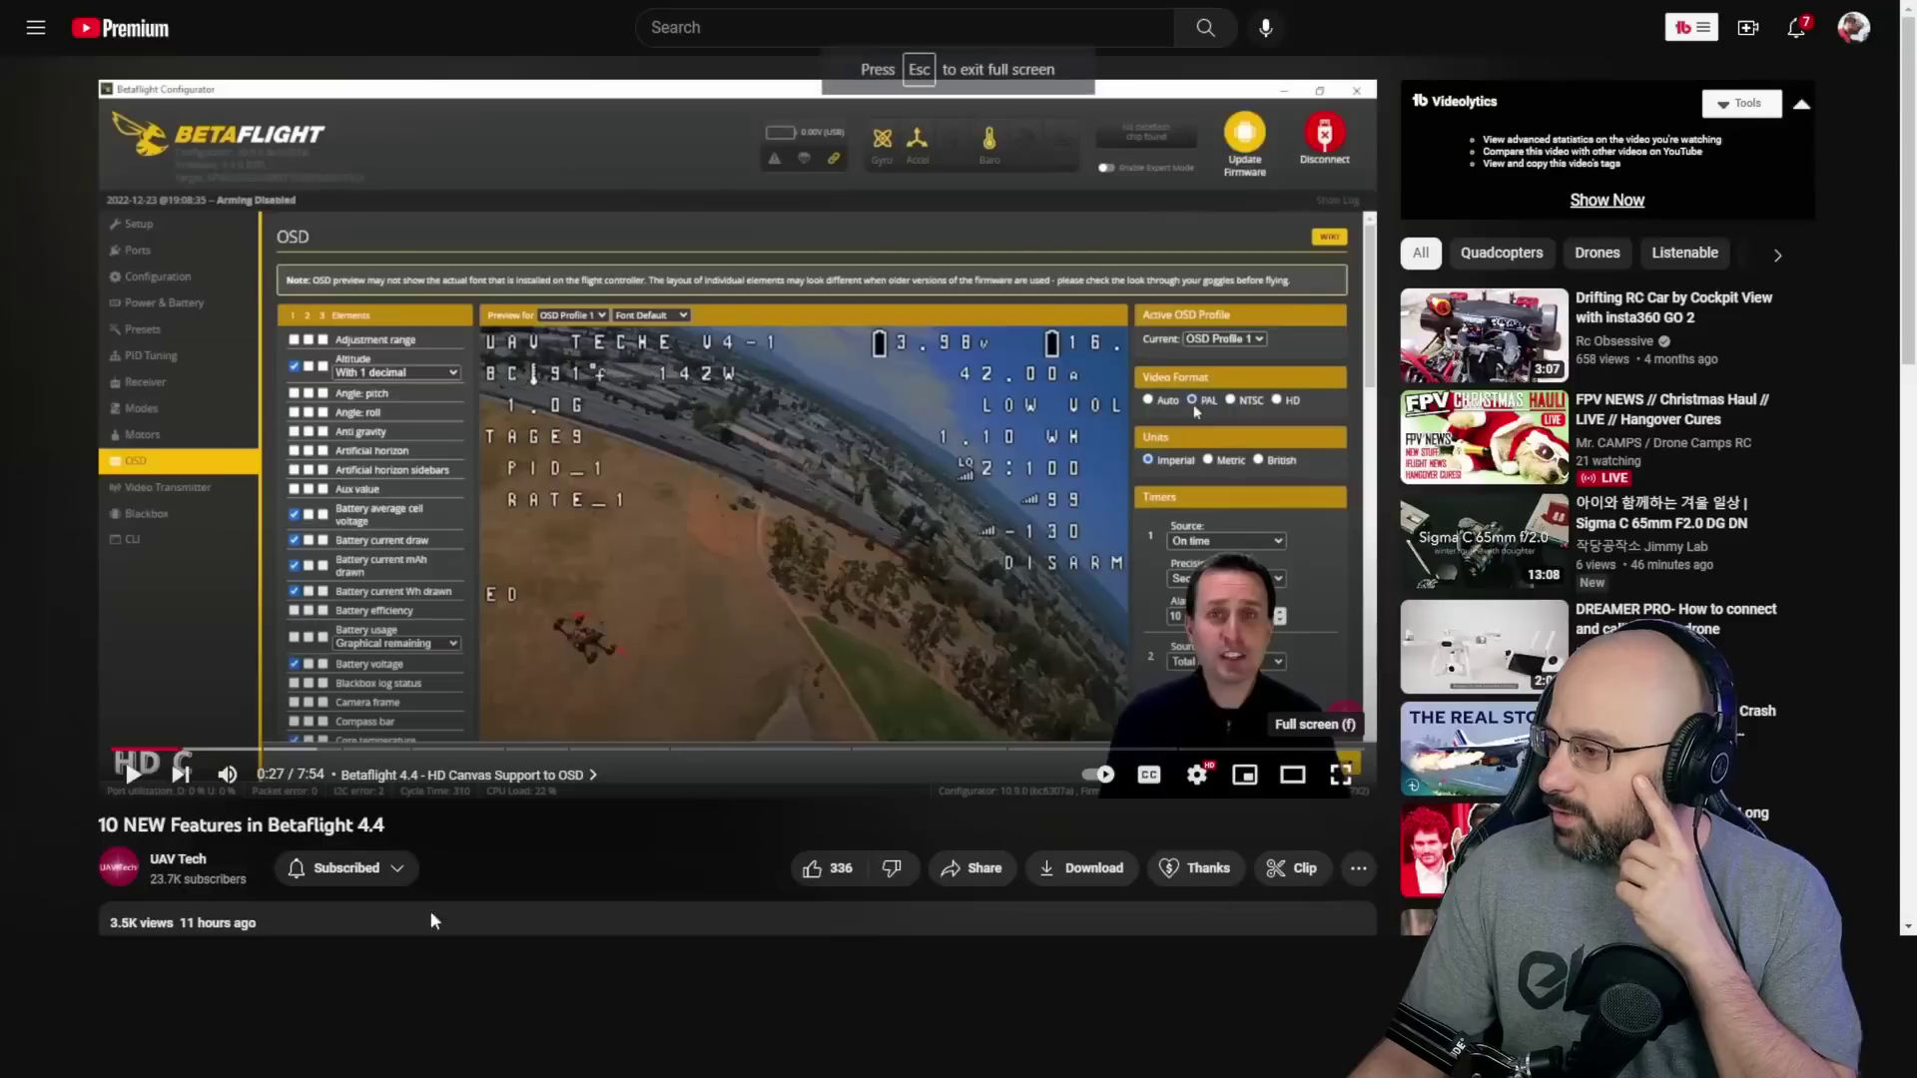
drag(158, 1030, 221, 1026)
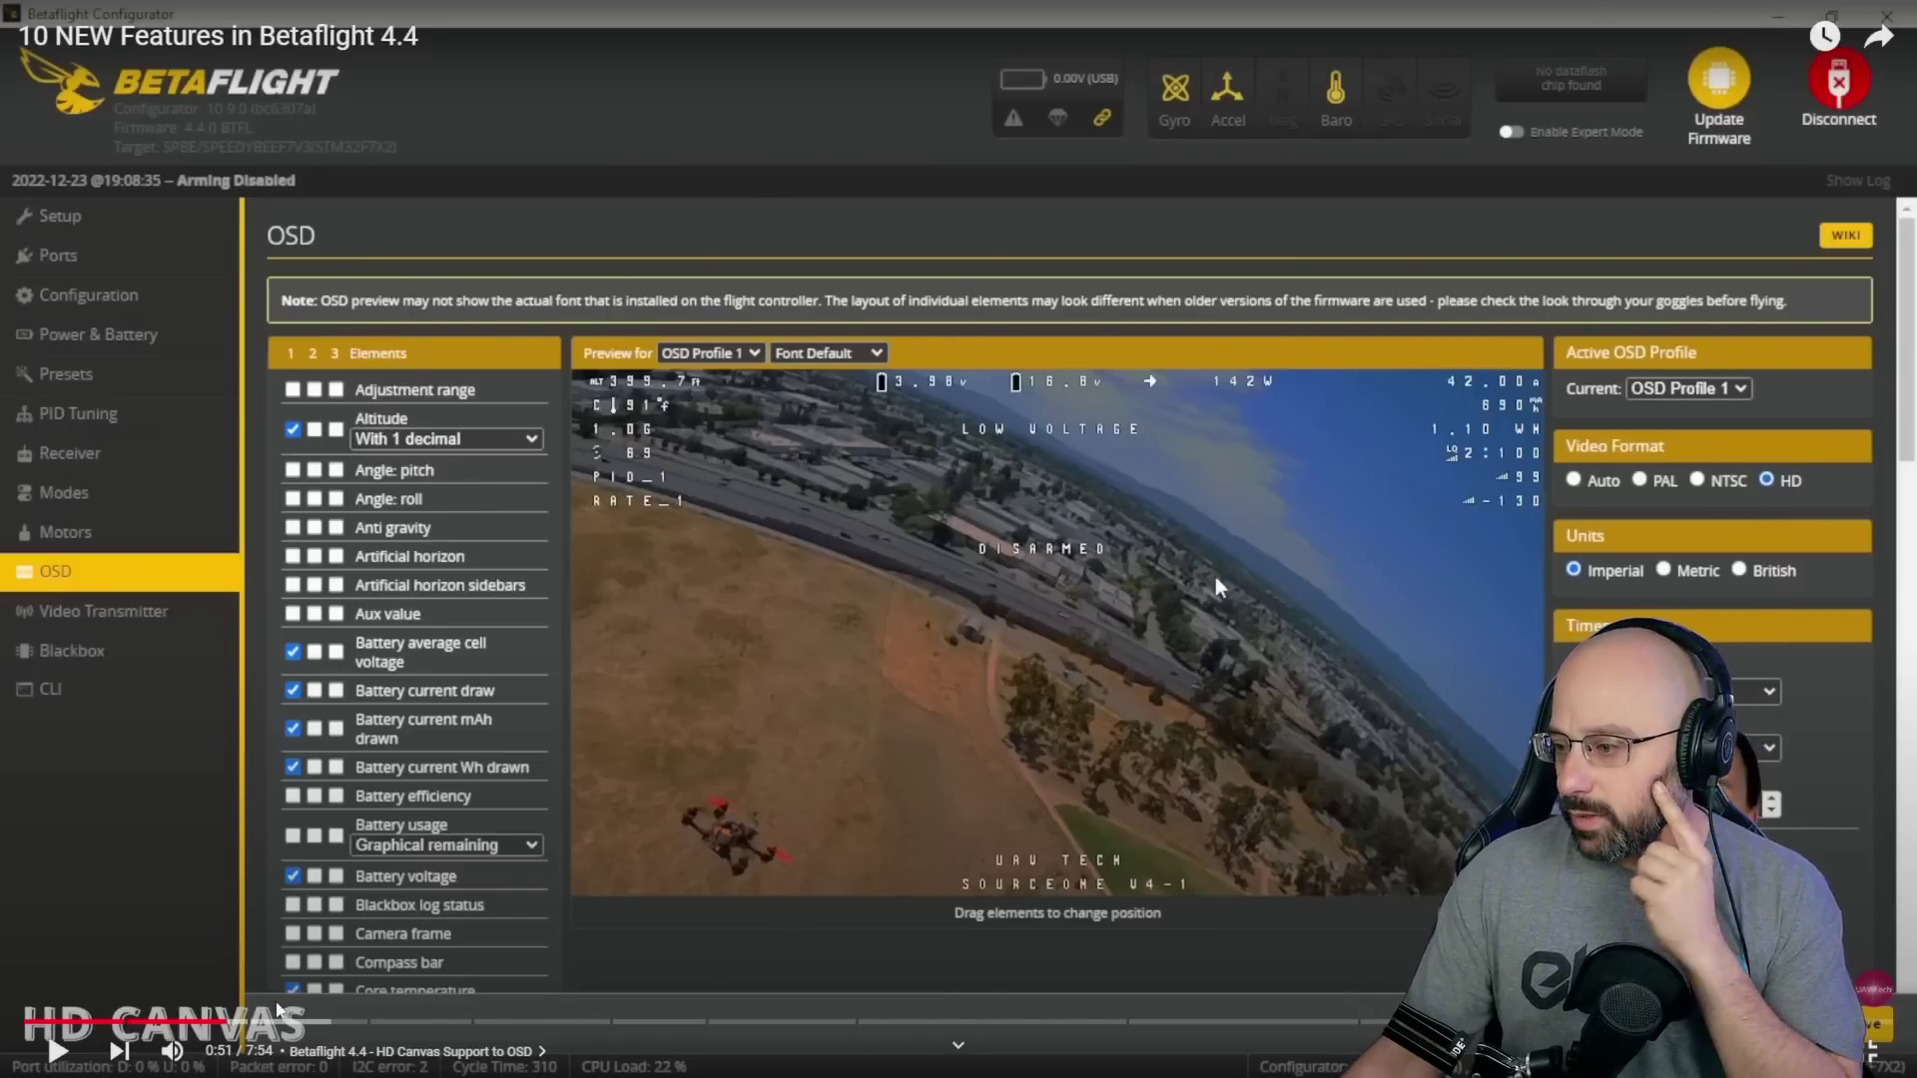
drag(277, 1008, 391, 1033)
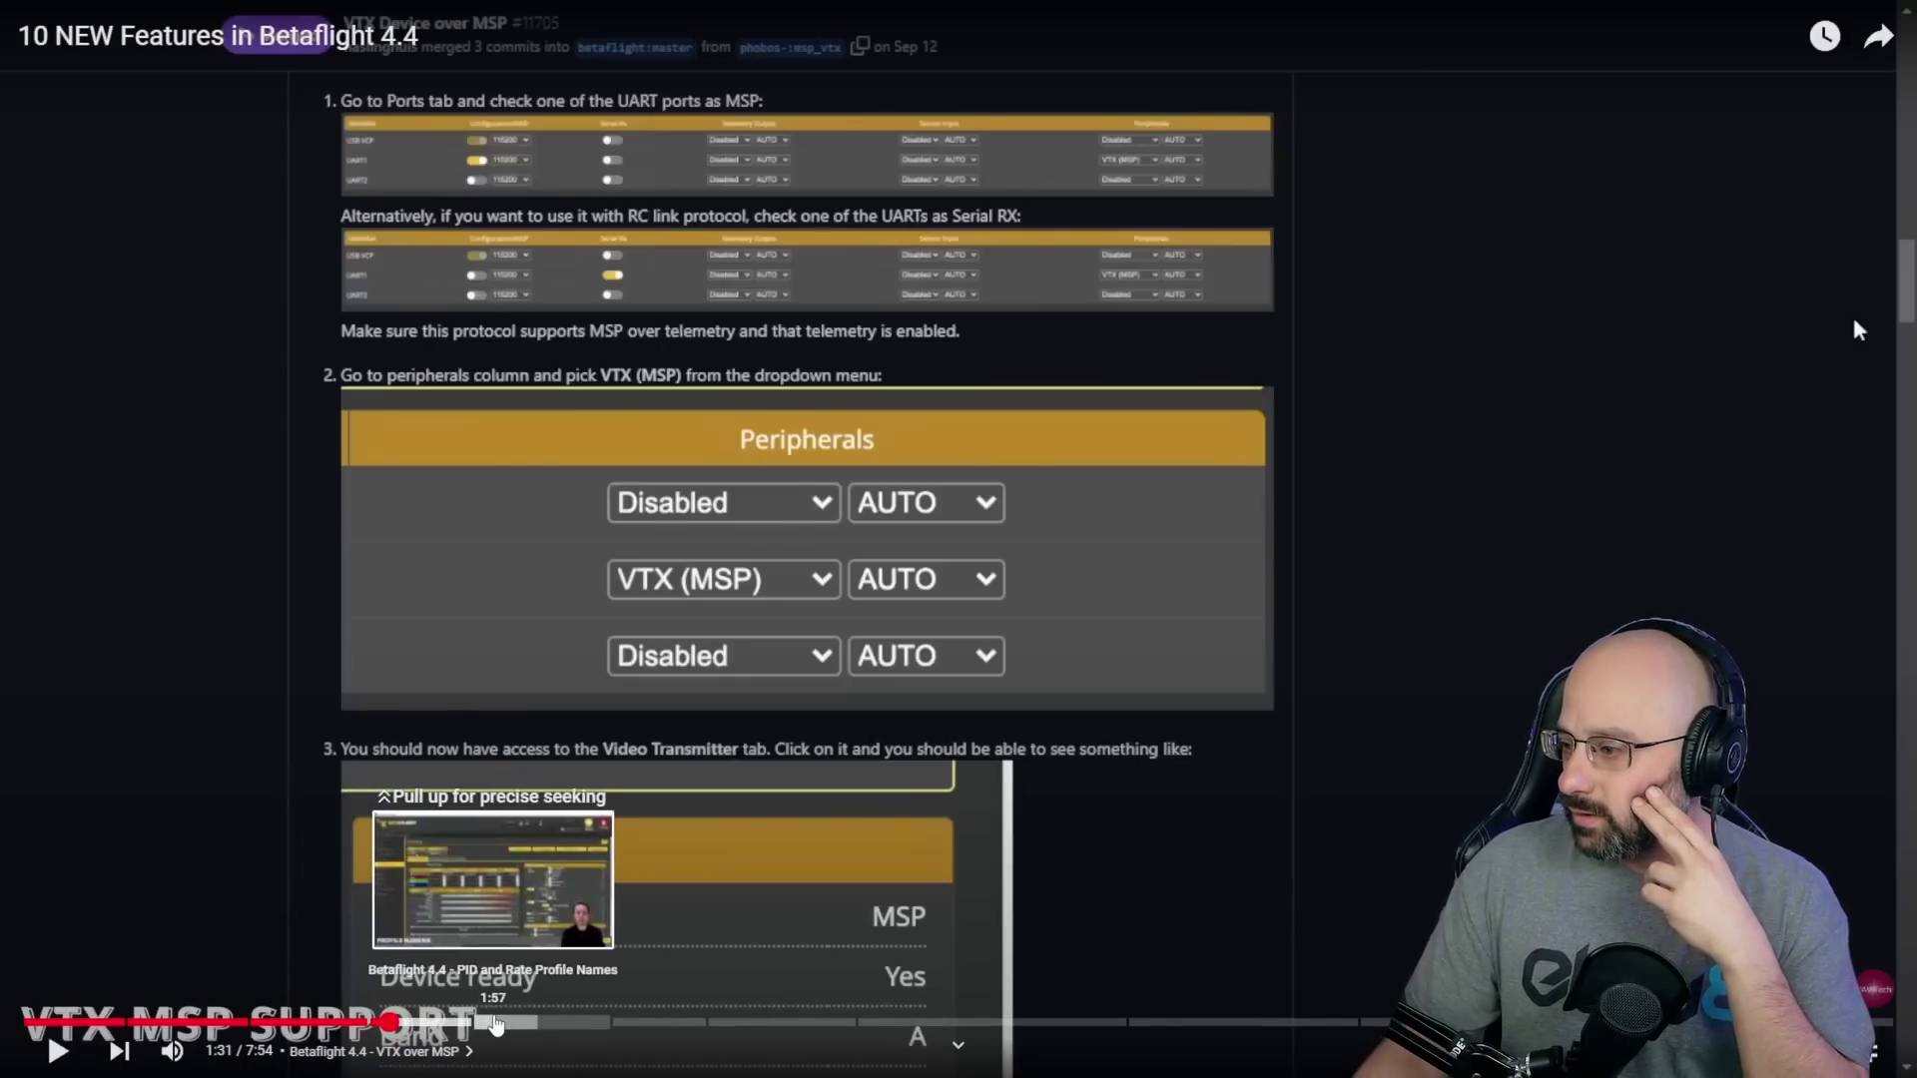
drag(536, 1028, 639, 1023)
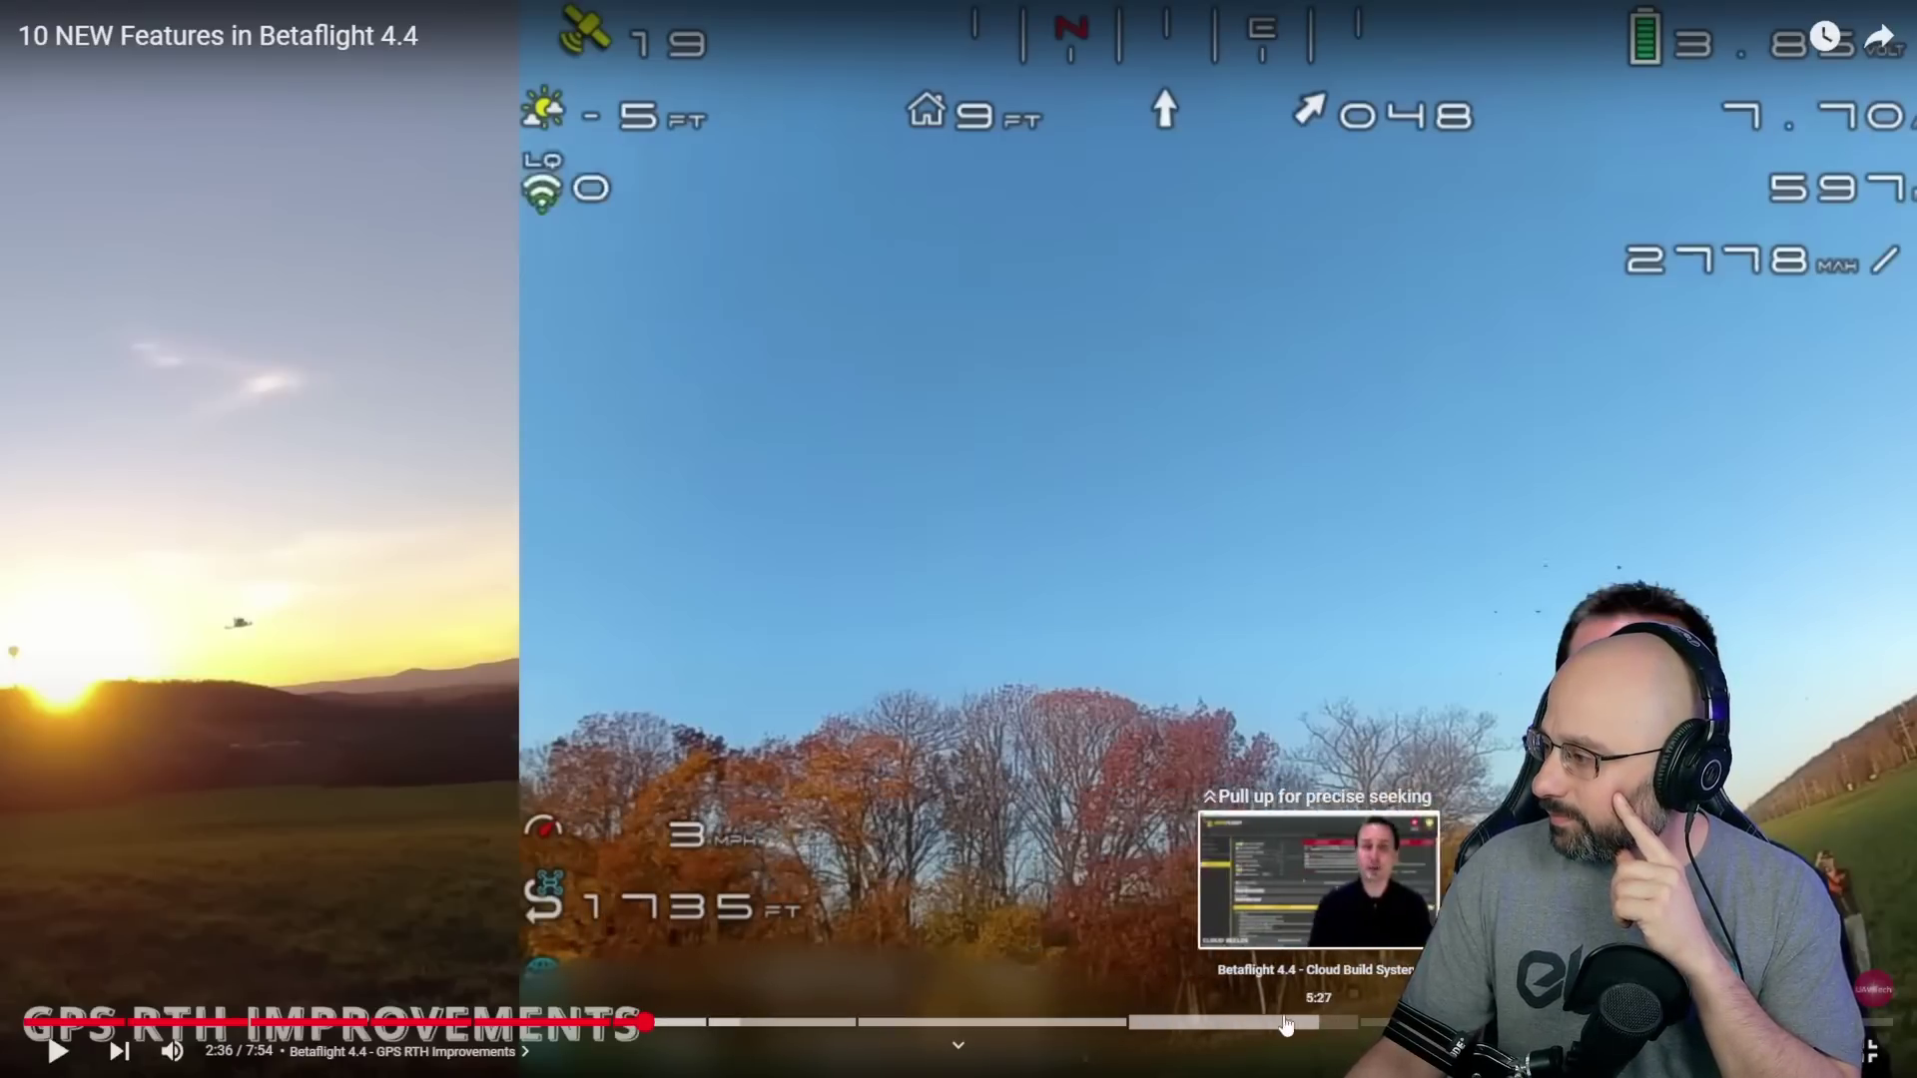
click(1178, 1029)
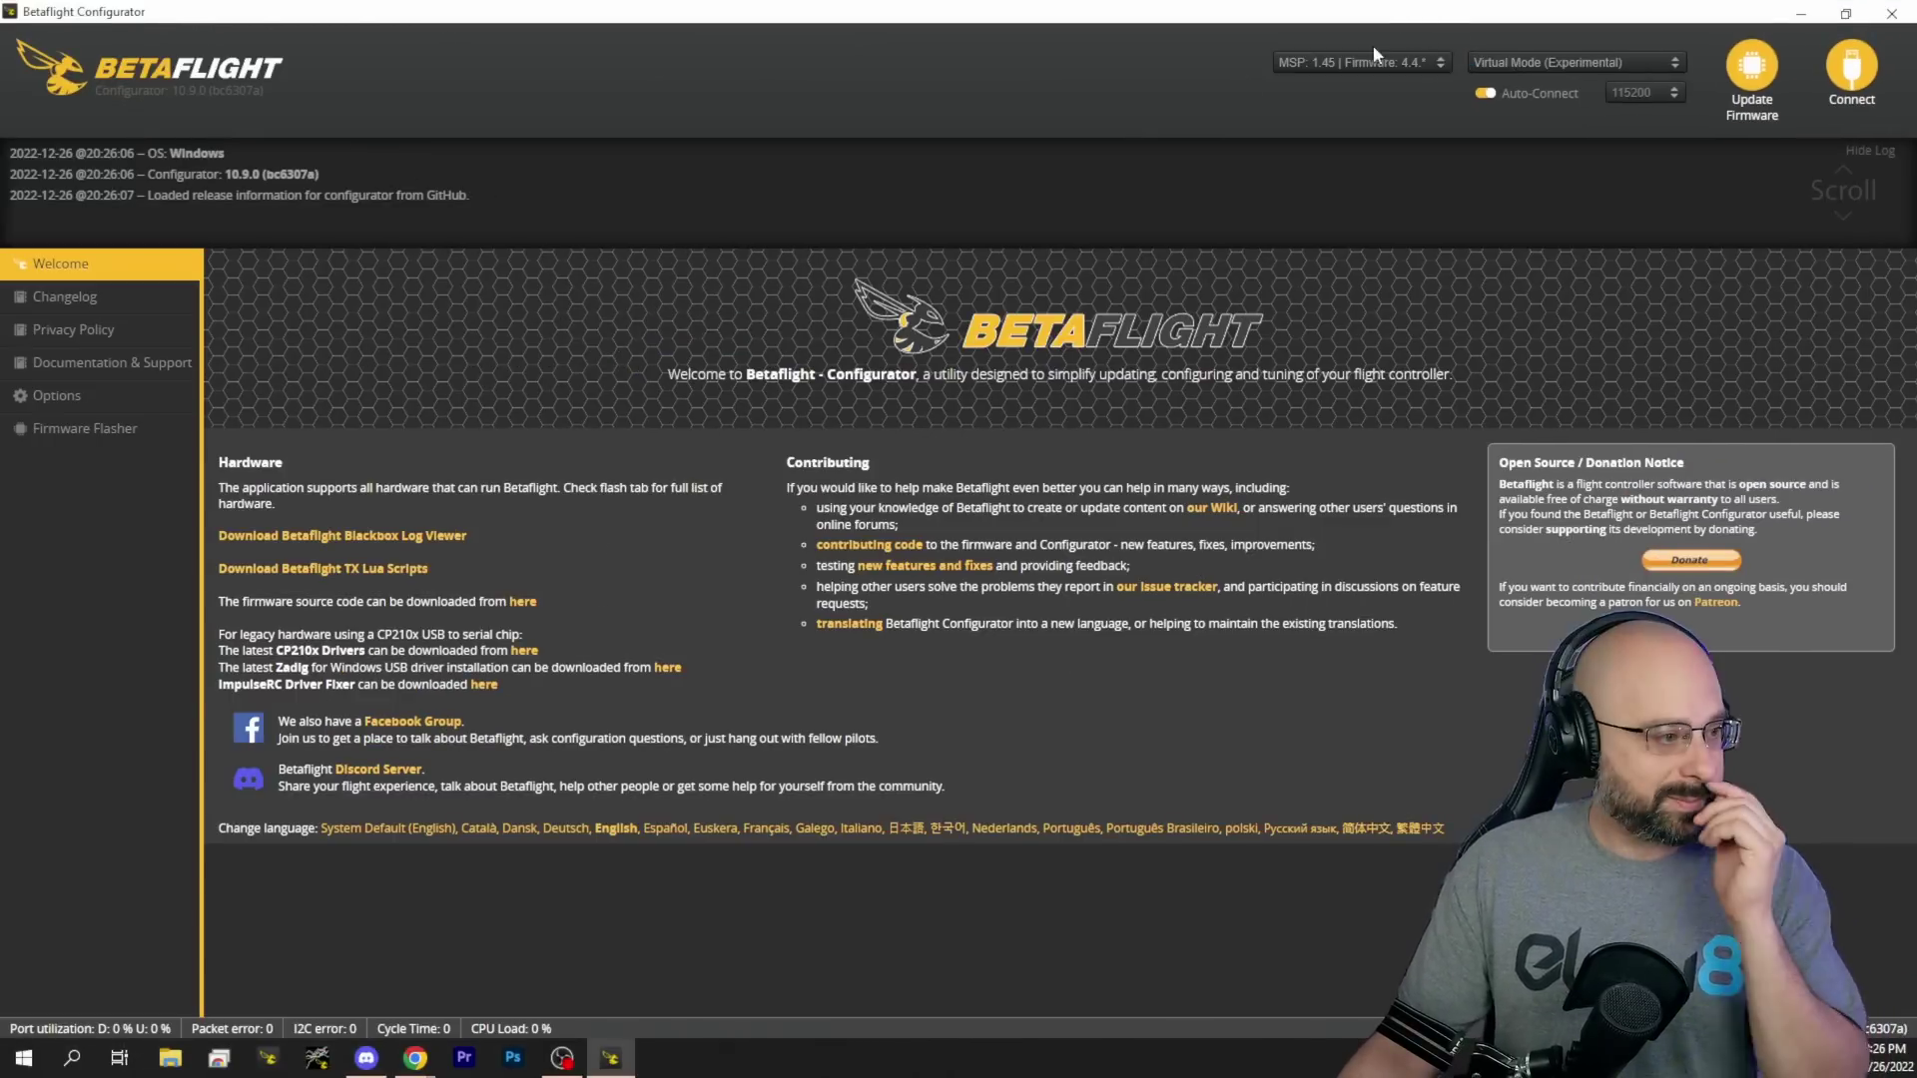
Open the firmware flasher in Betaflight Configurator, keep Release And Release Candidate builds, and select the JBF7_V2 board
click(1745, 105)
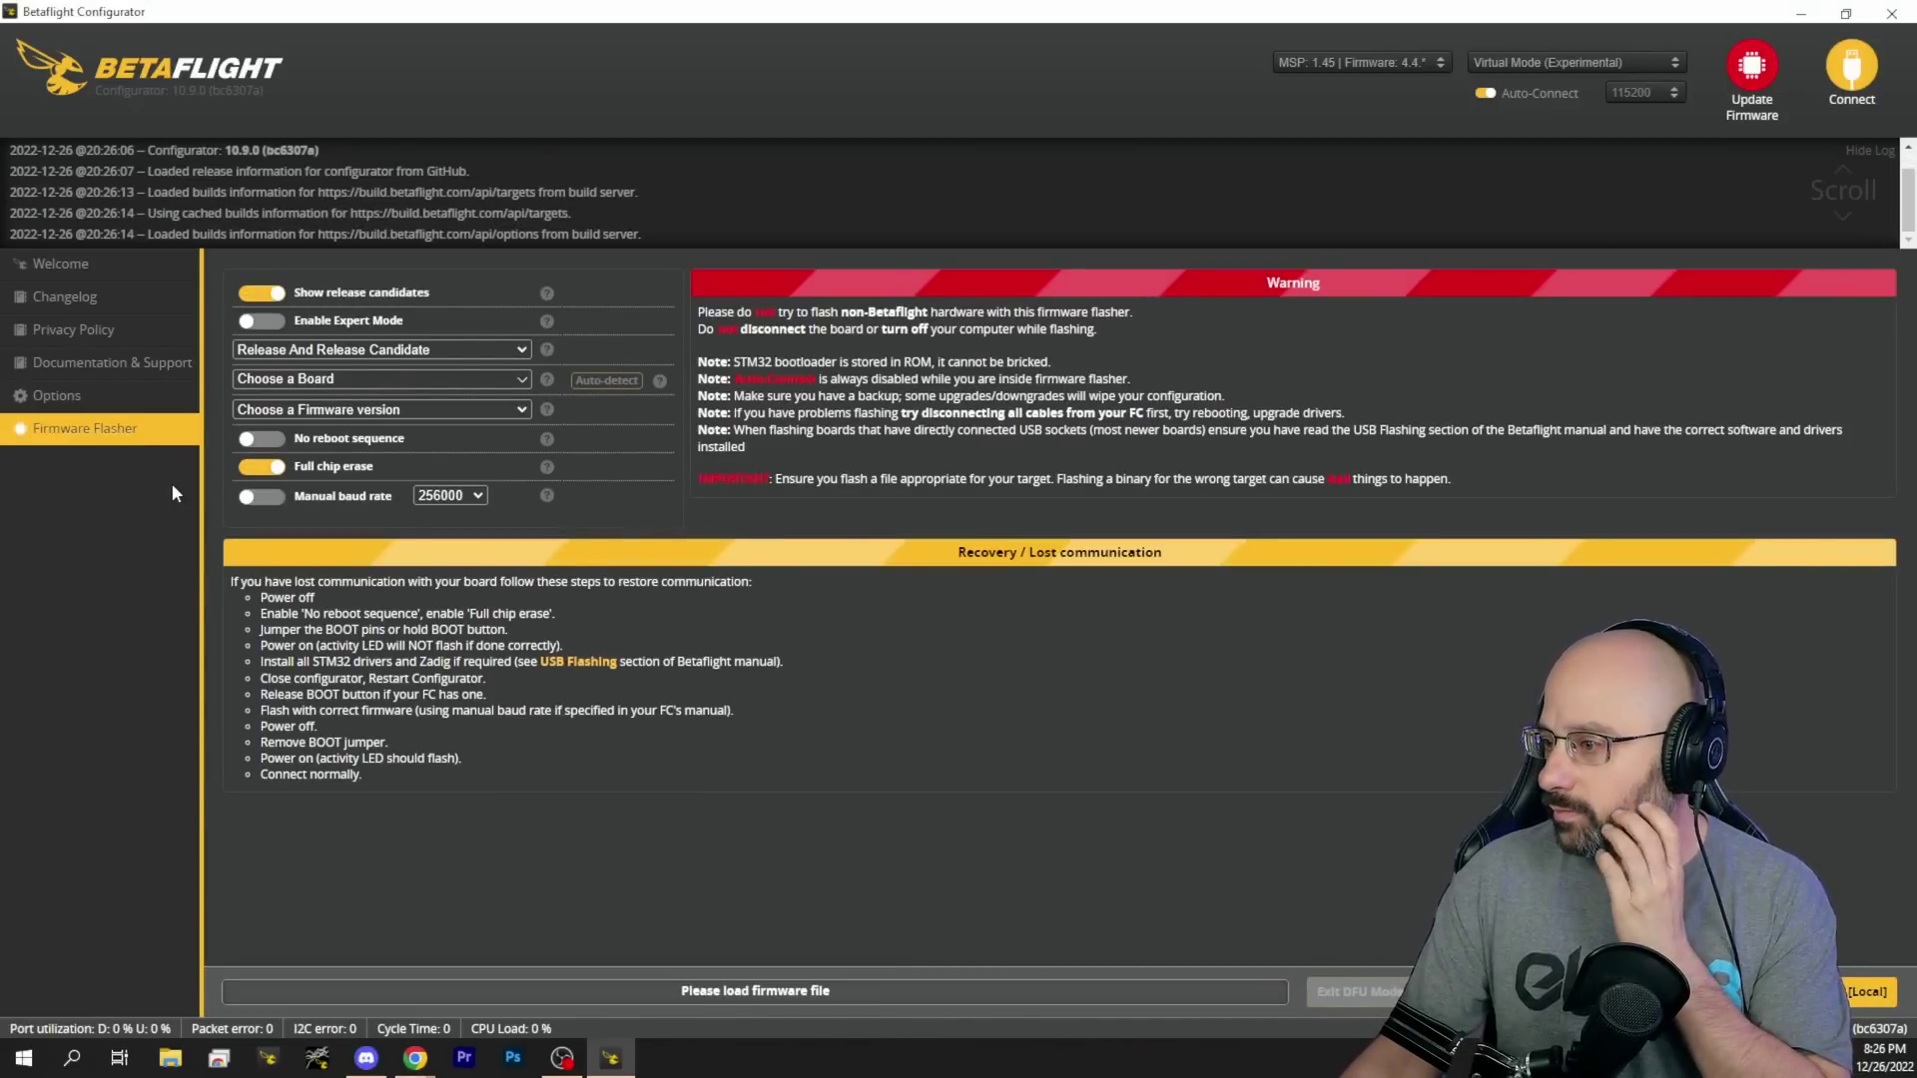
click(370, 354)
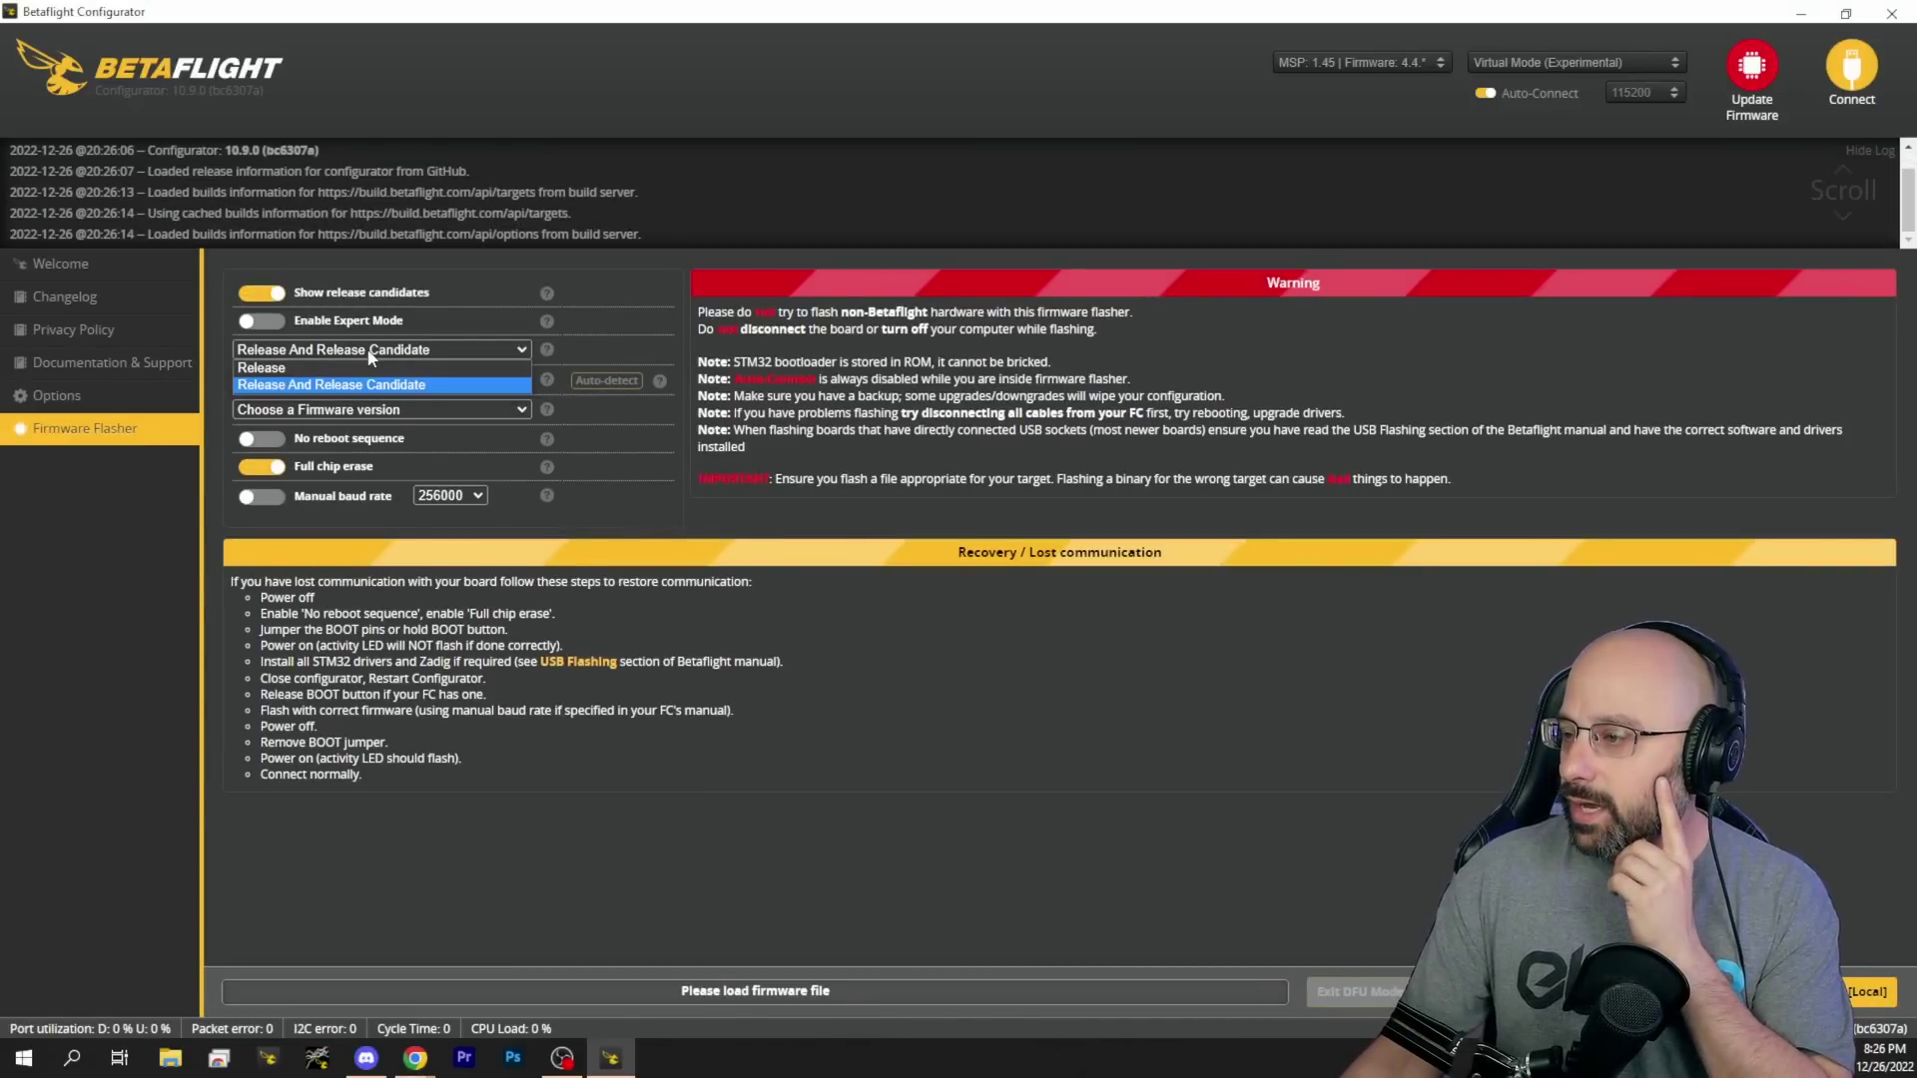
click(369, 354)
click(304, 384)
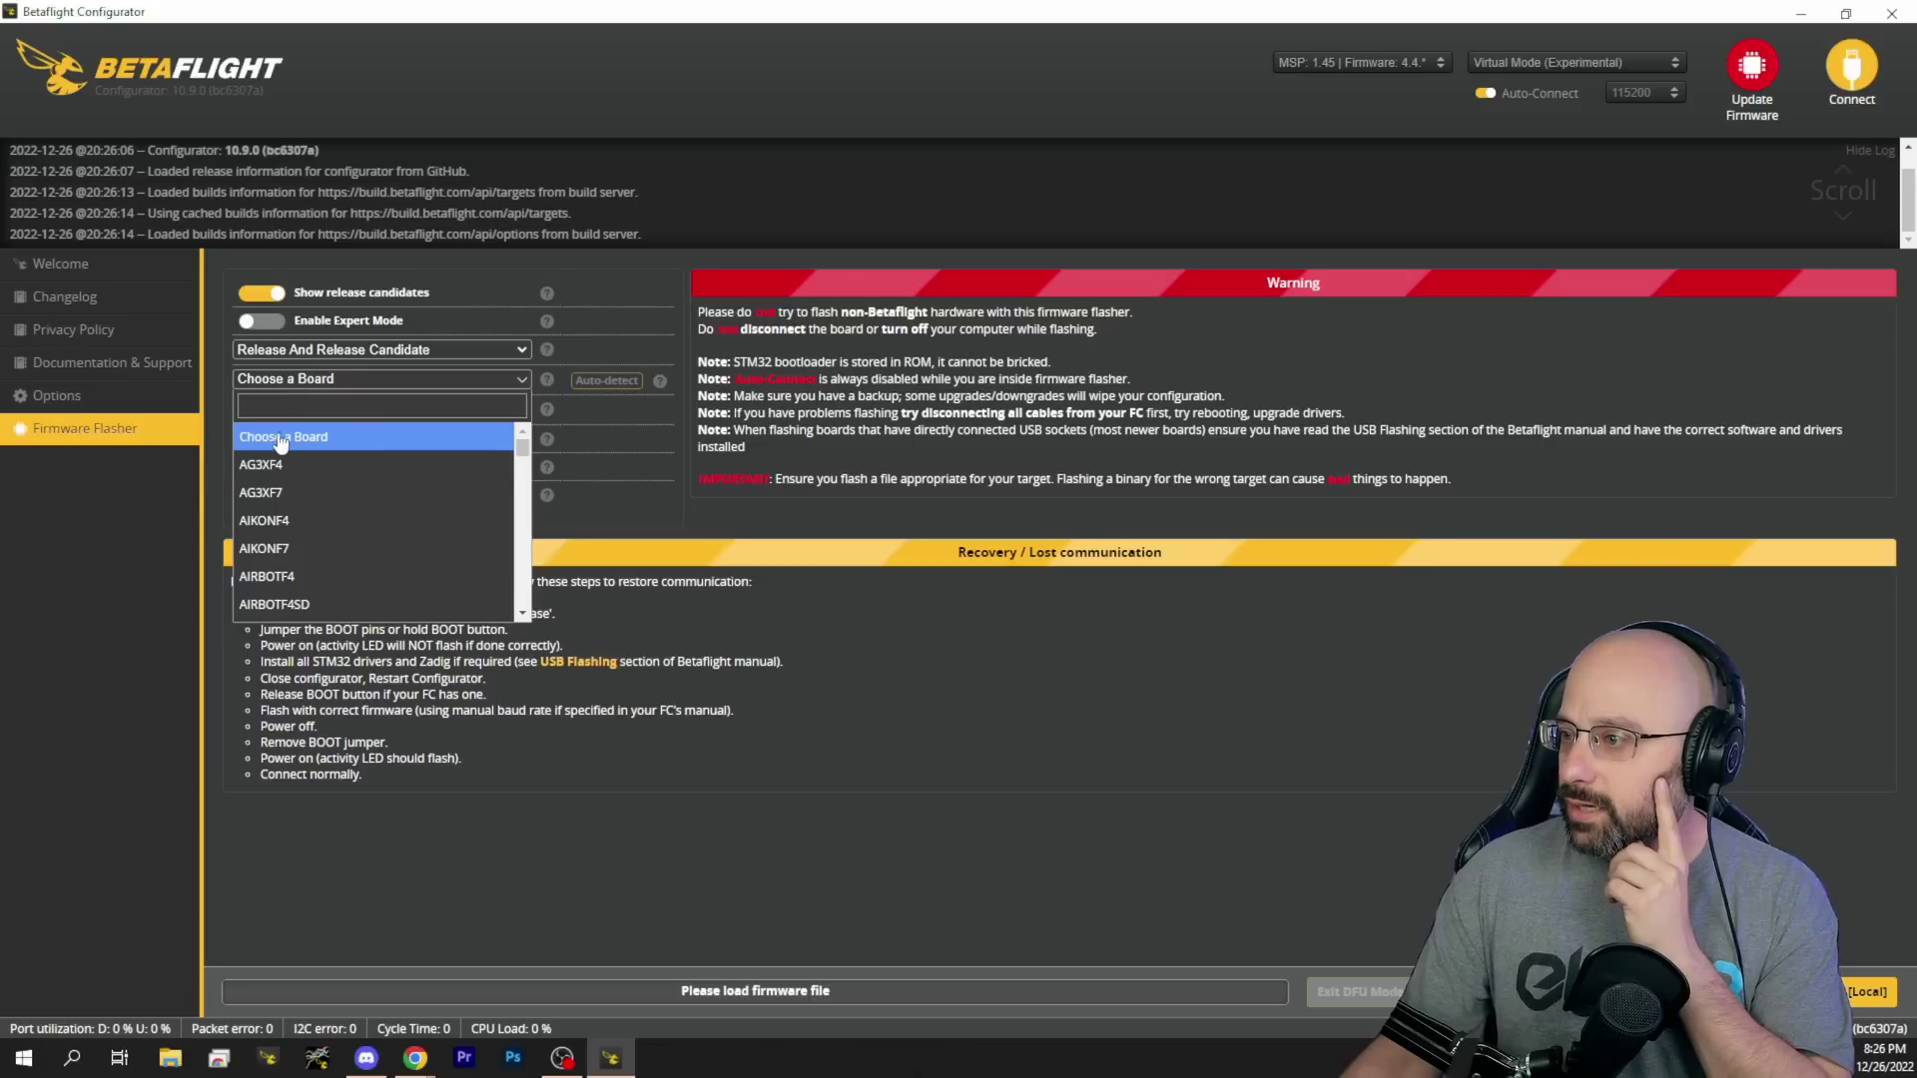
text(jbf)
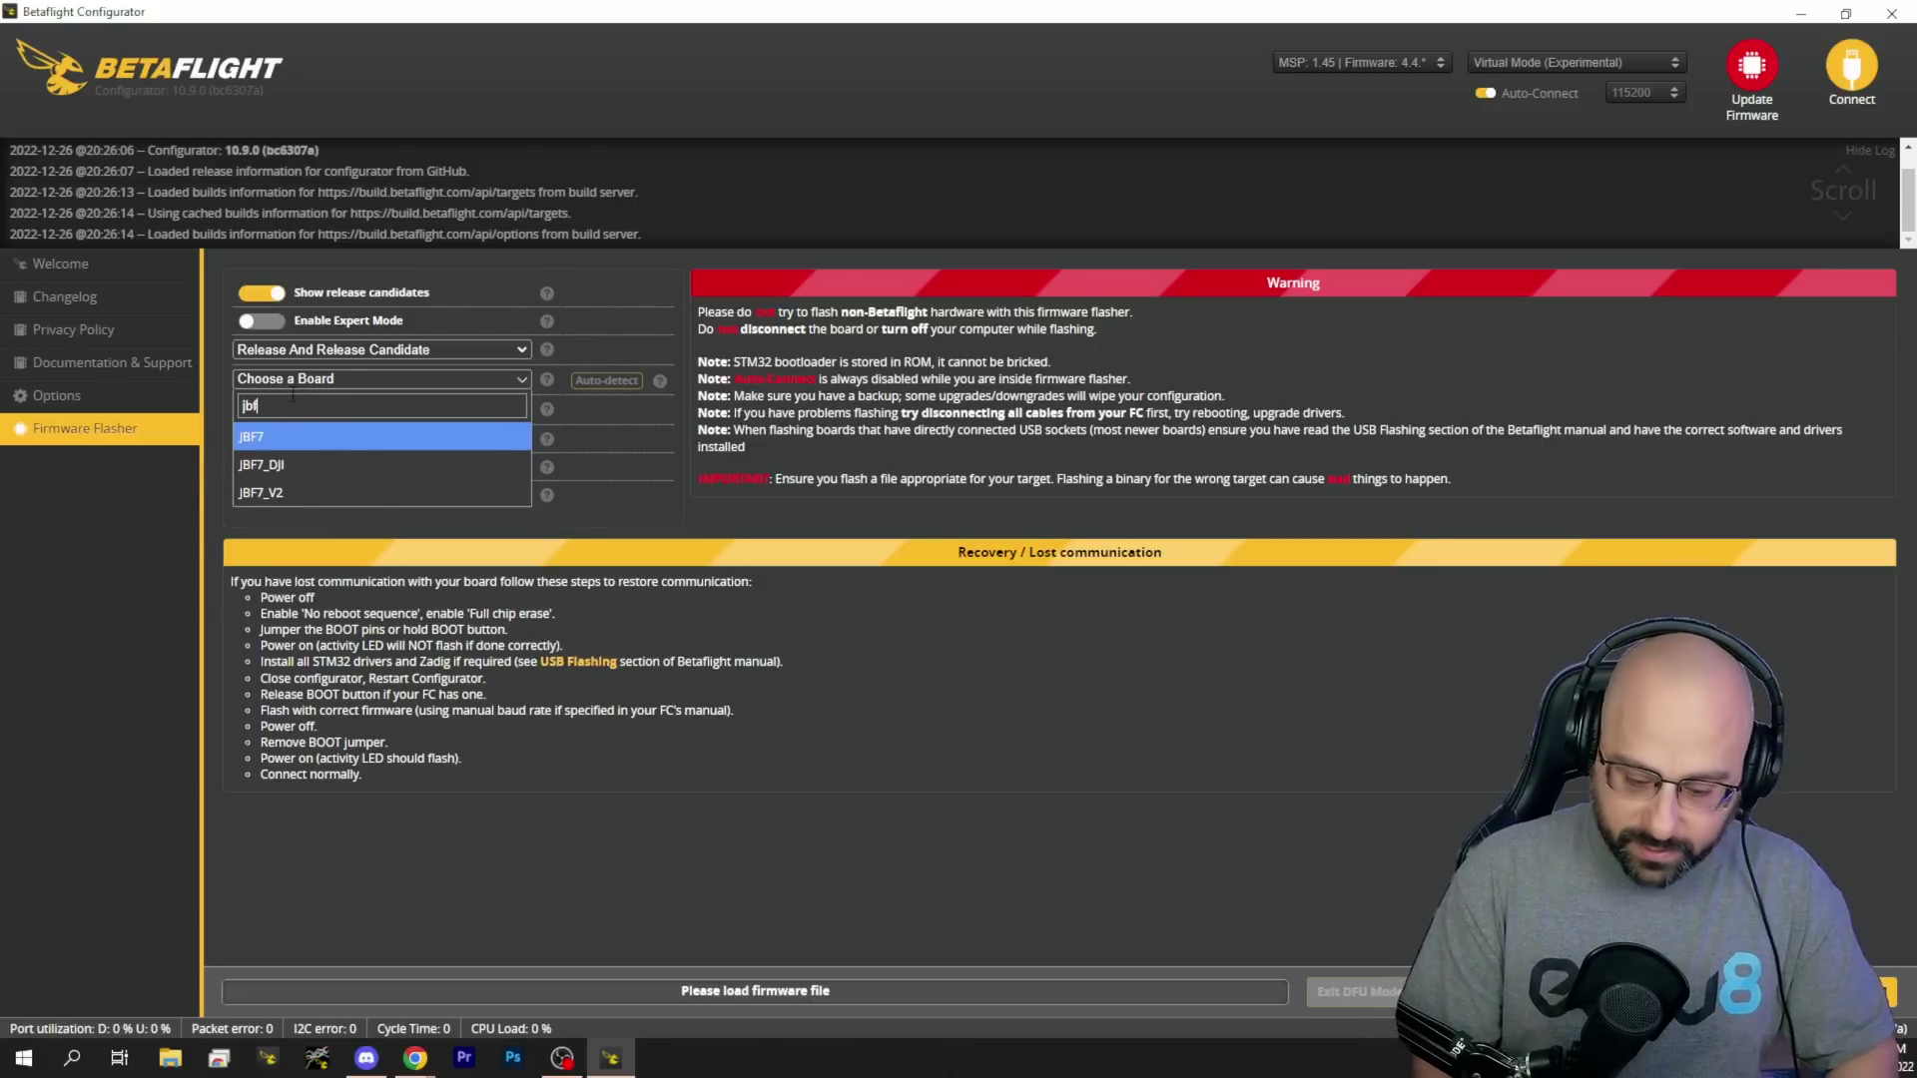
text(7)
key(Down)
key(Down)
key(Return)
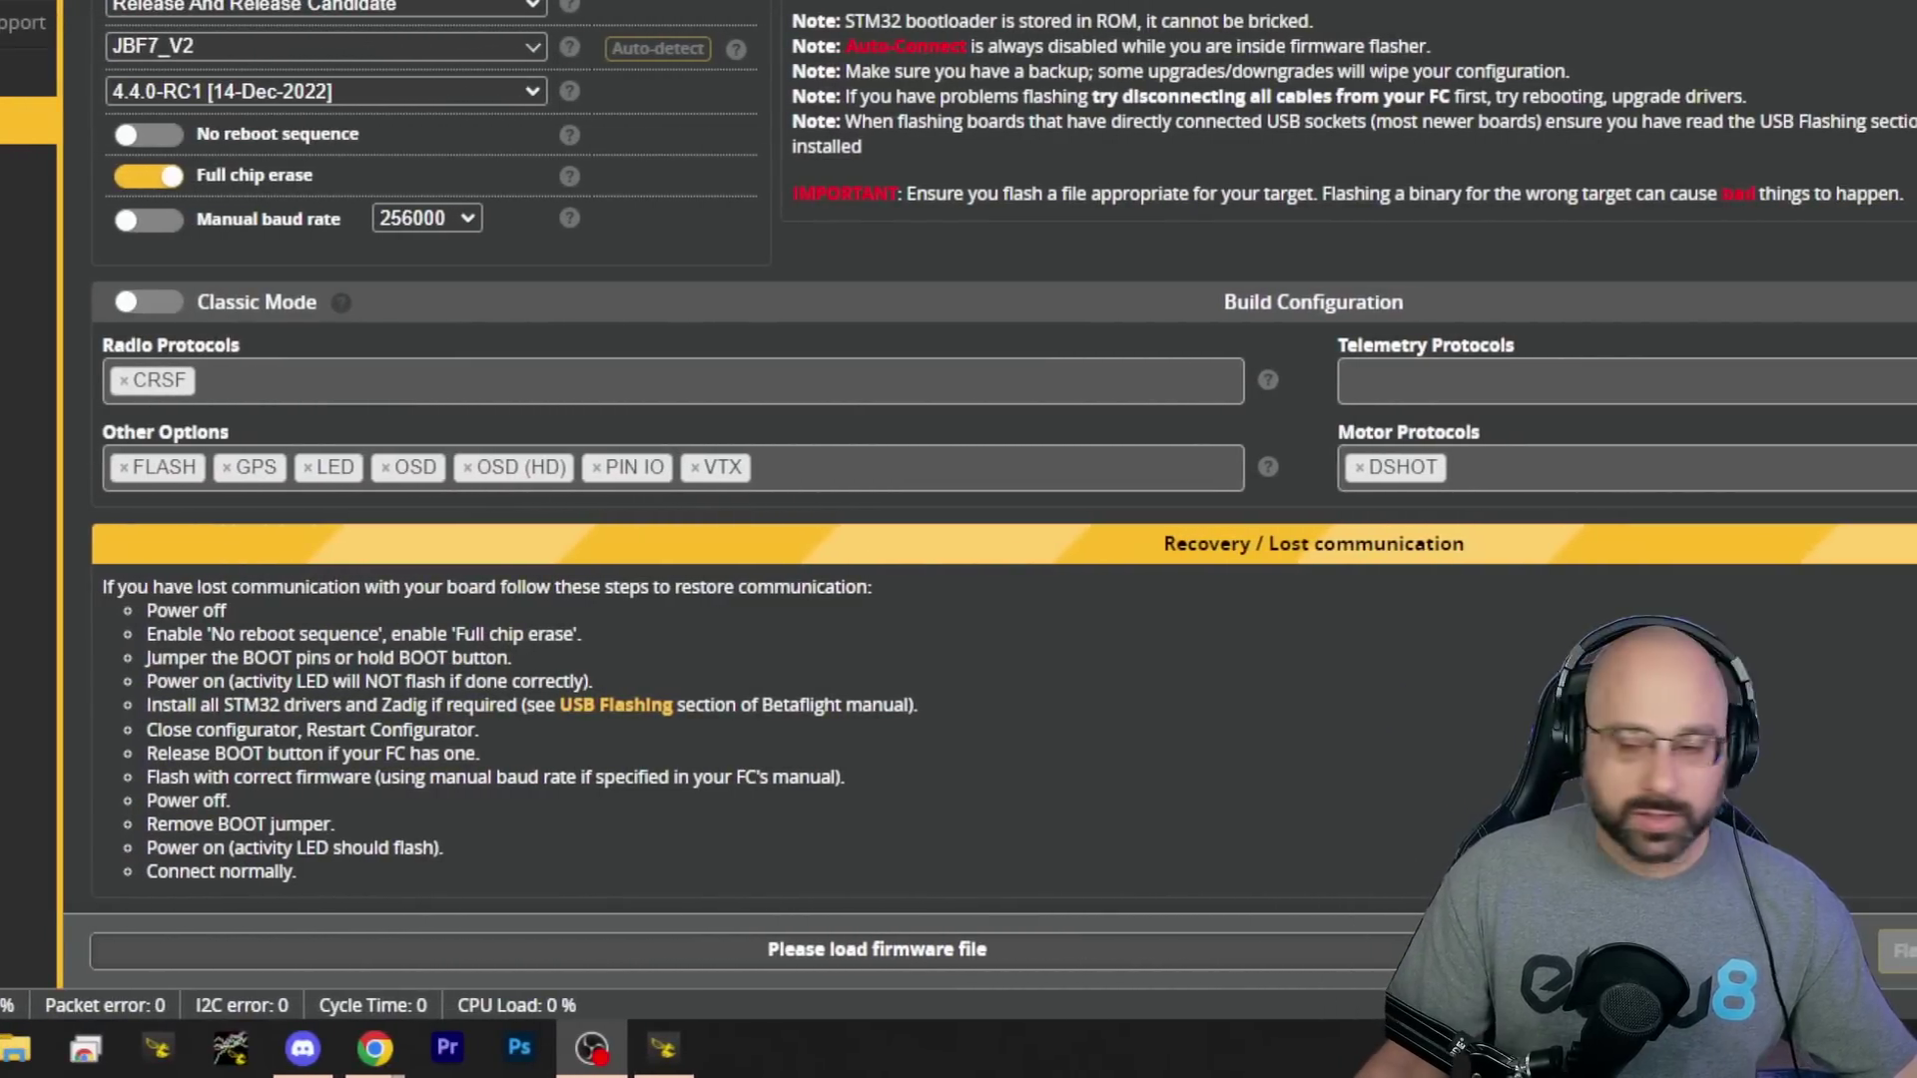
Add FPORT, IBUS and SBUS to the radio protocols, dropping the mistakenly added JETIEXBUS
click(283, 387)
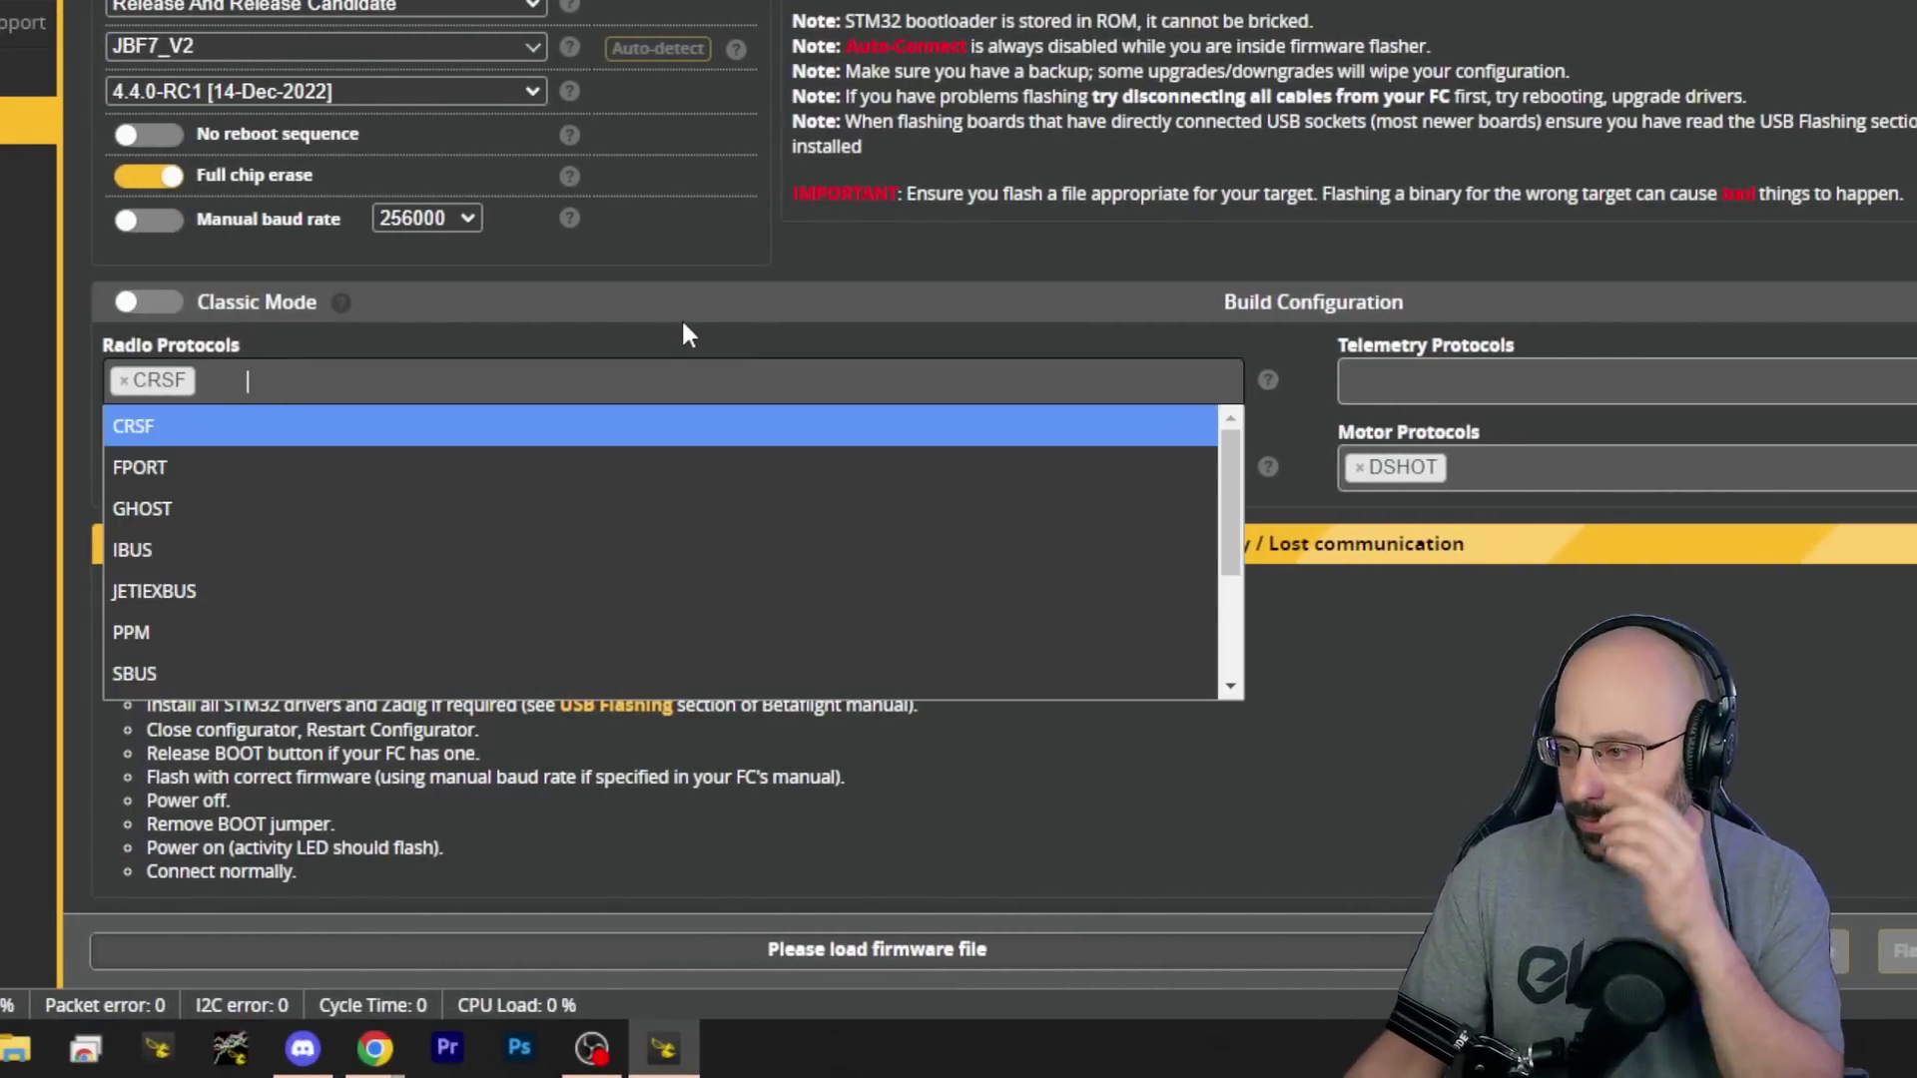
click(295, 468)
click(426, 381)
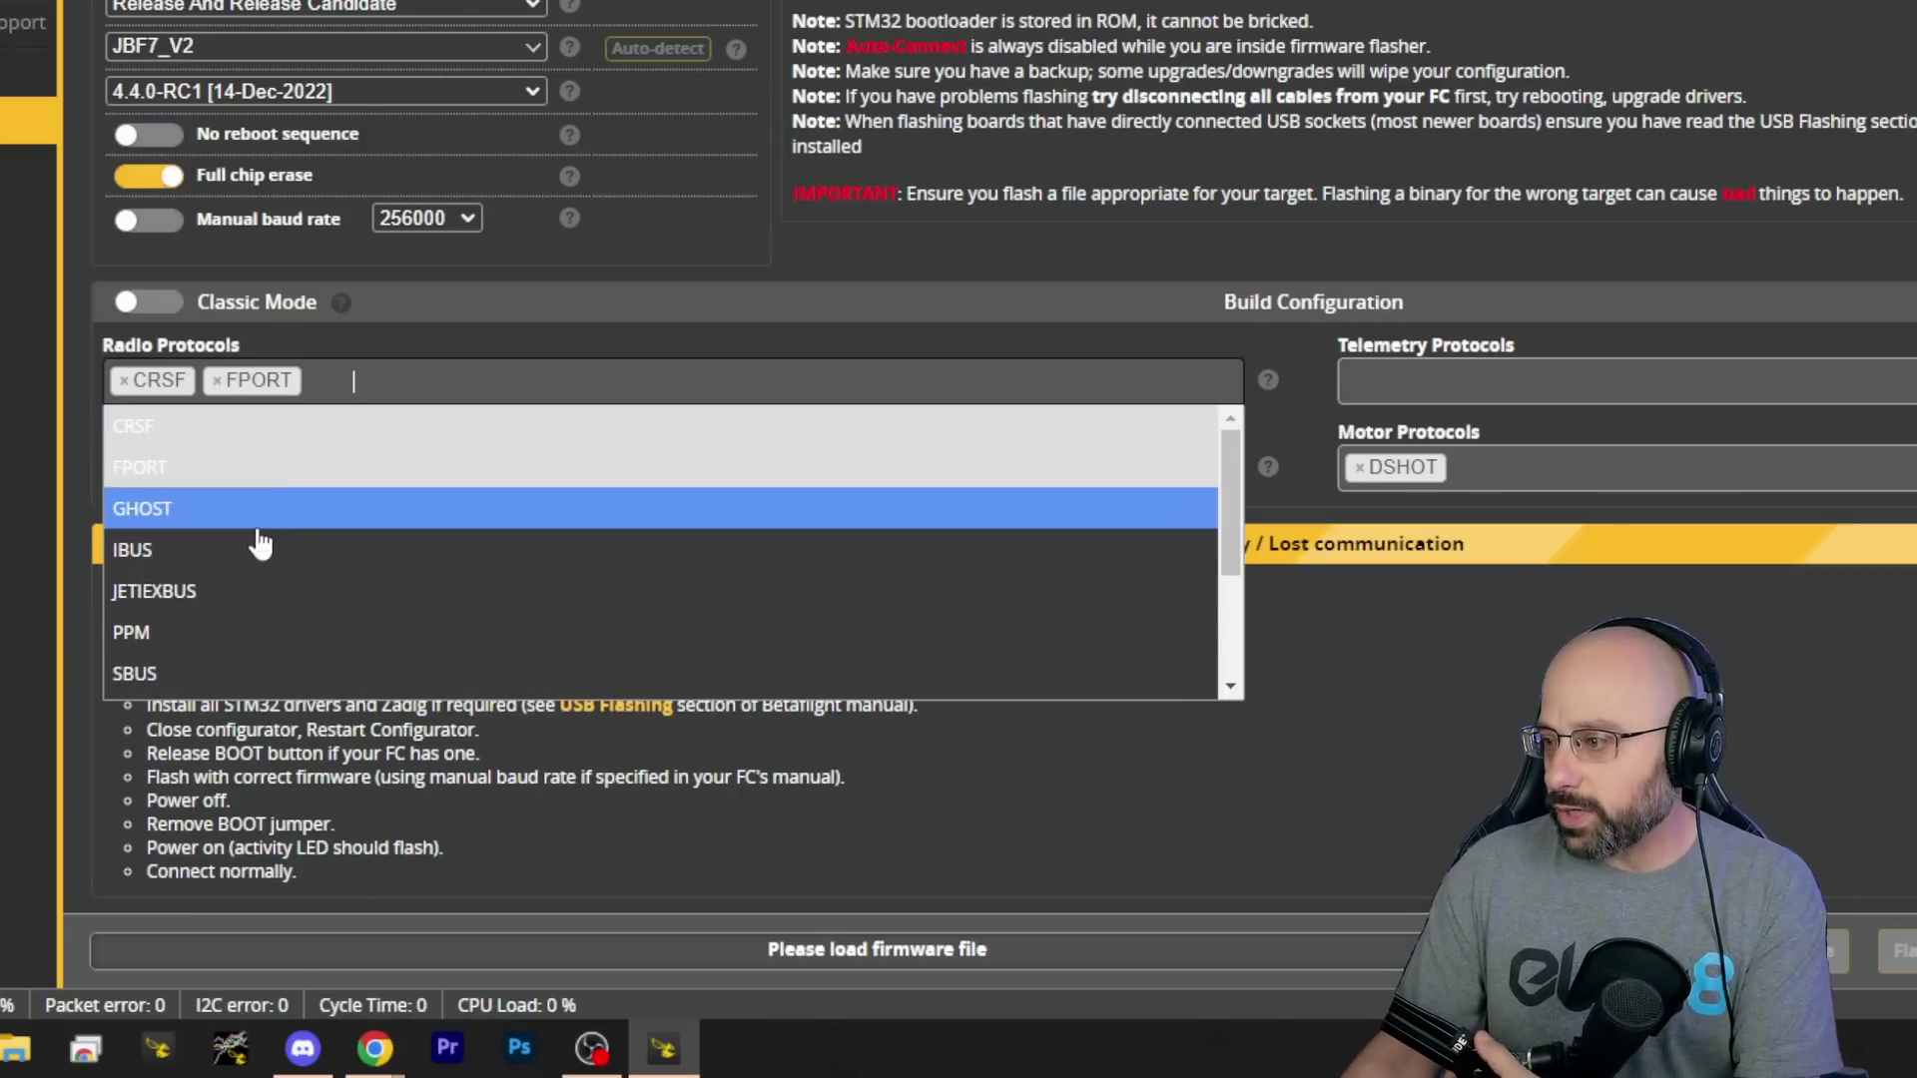
click(227, 587)
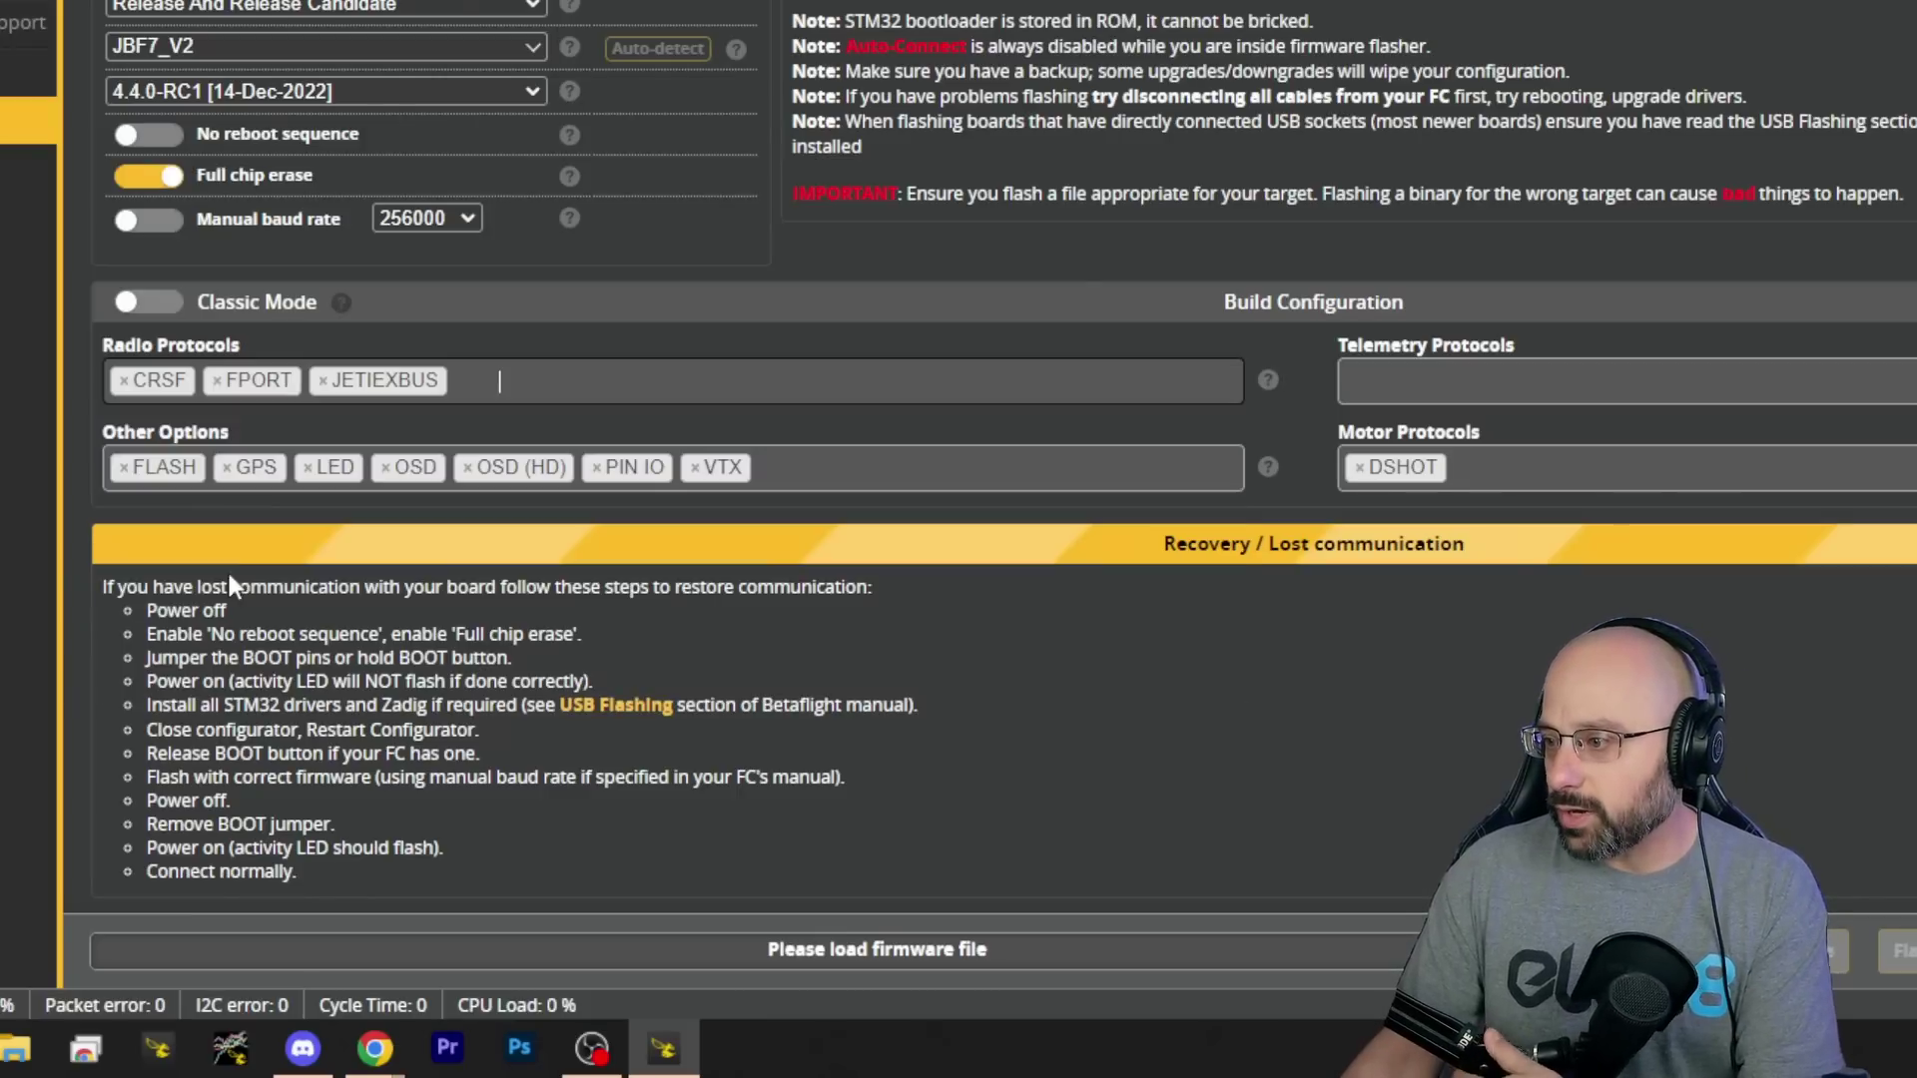
click(322, 381)
click(300, 549)
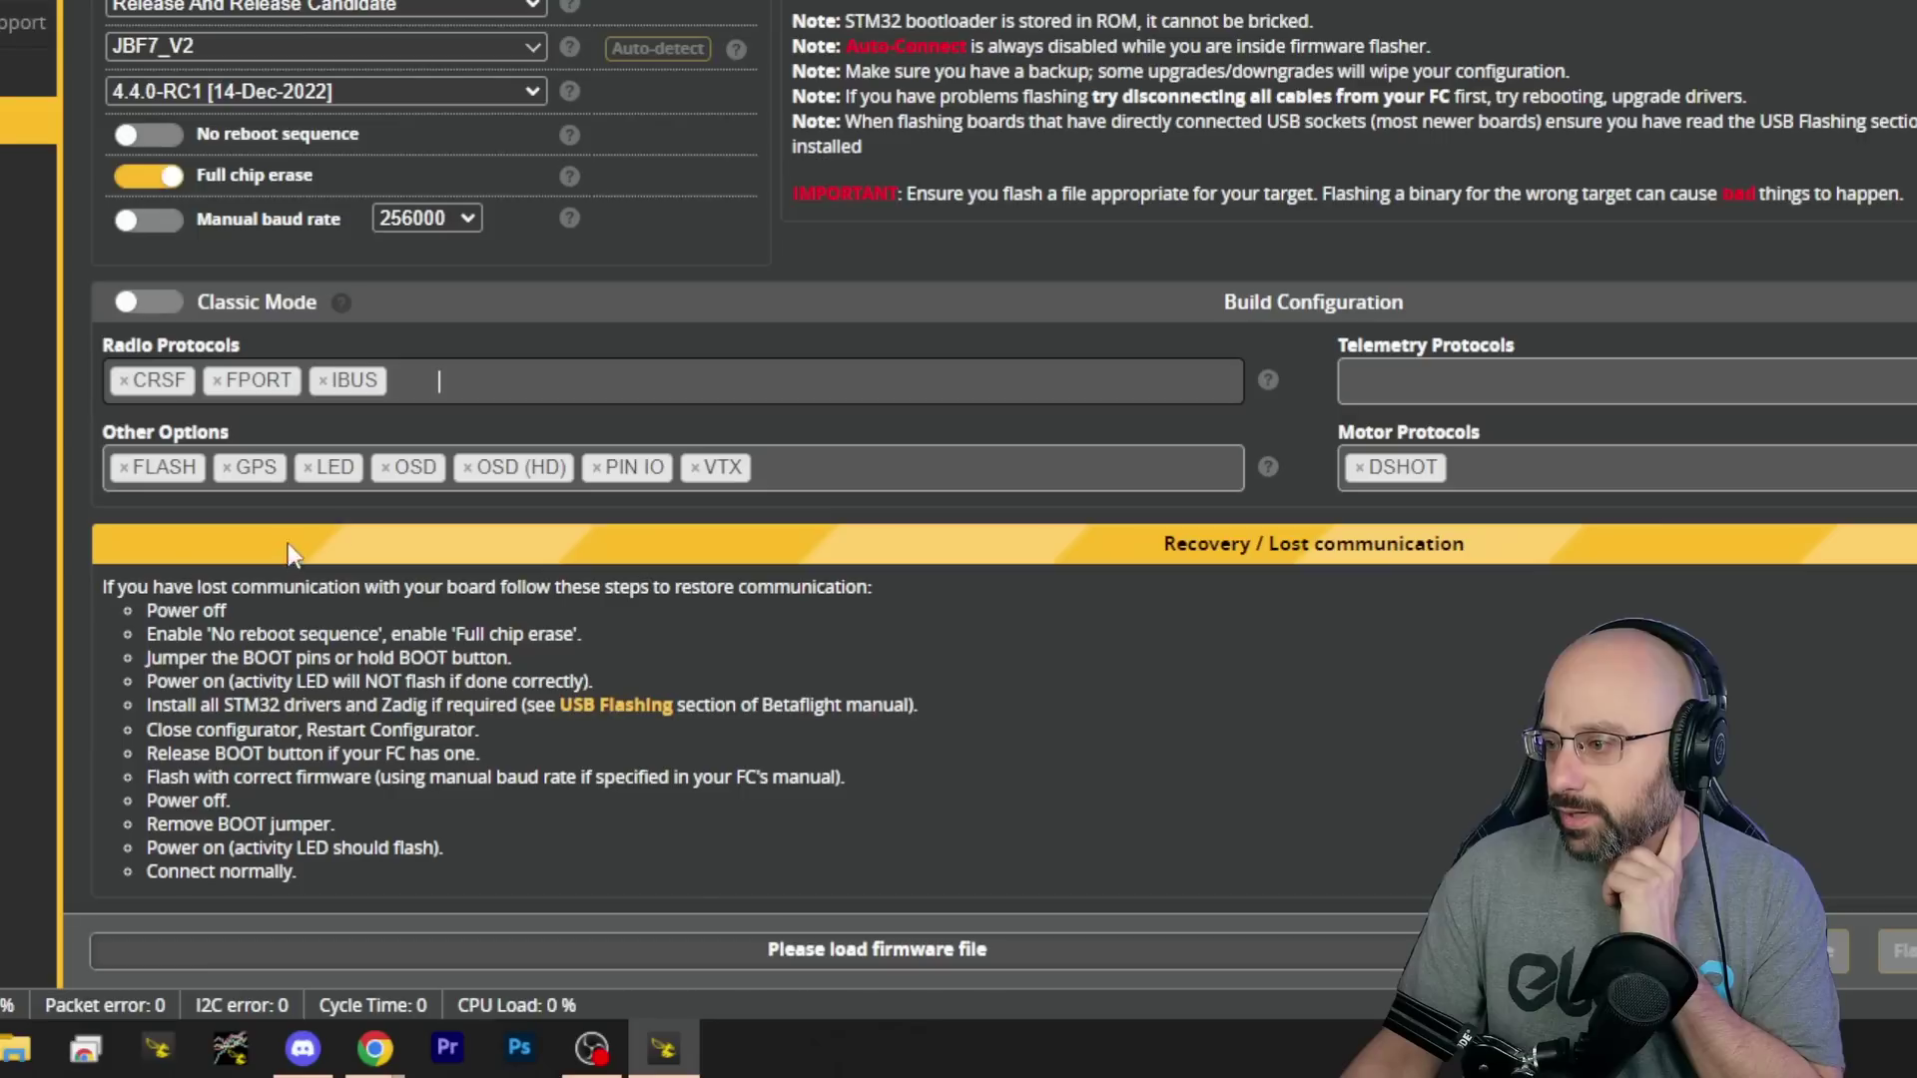
click(380, 393)
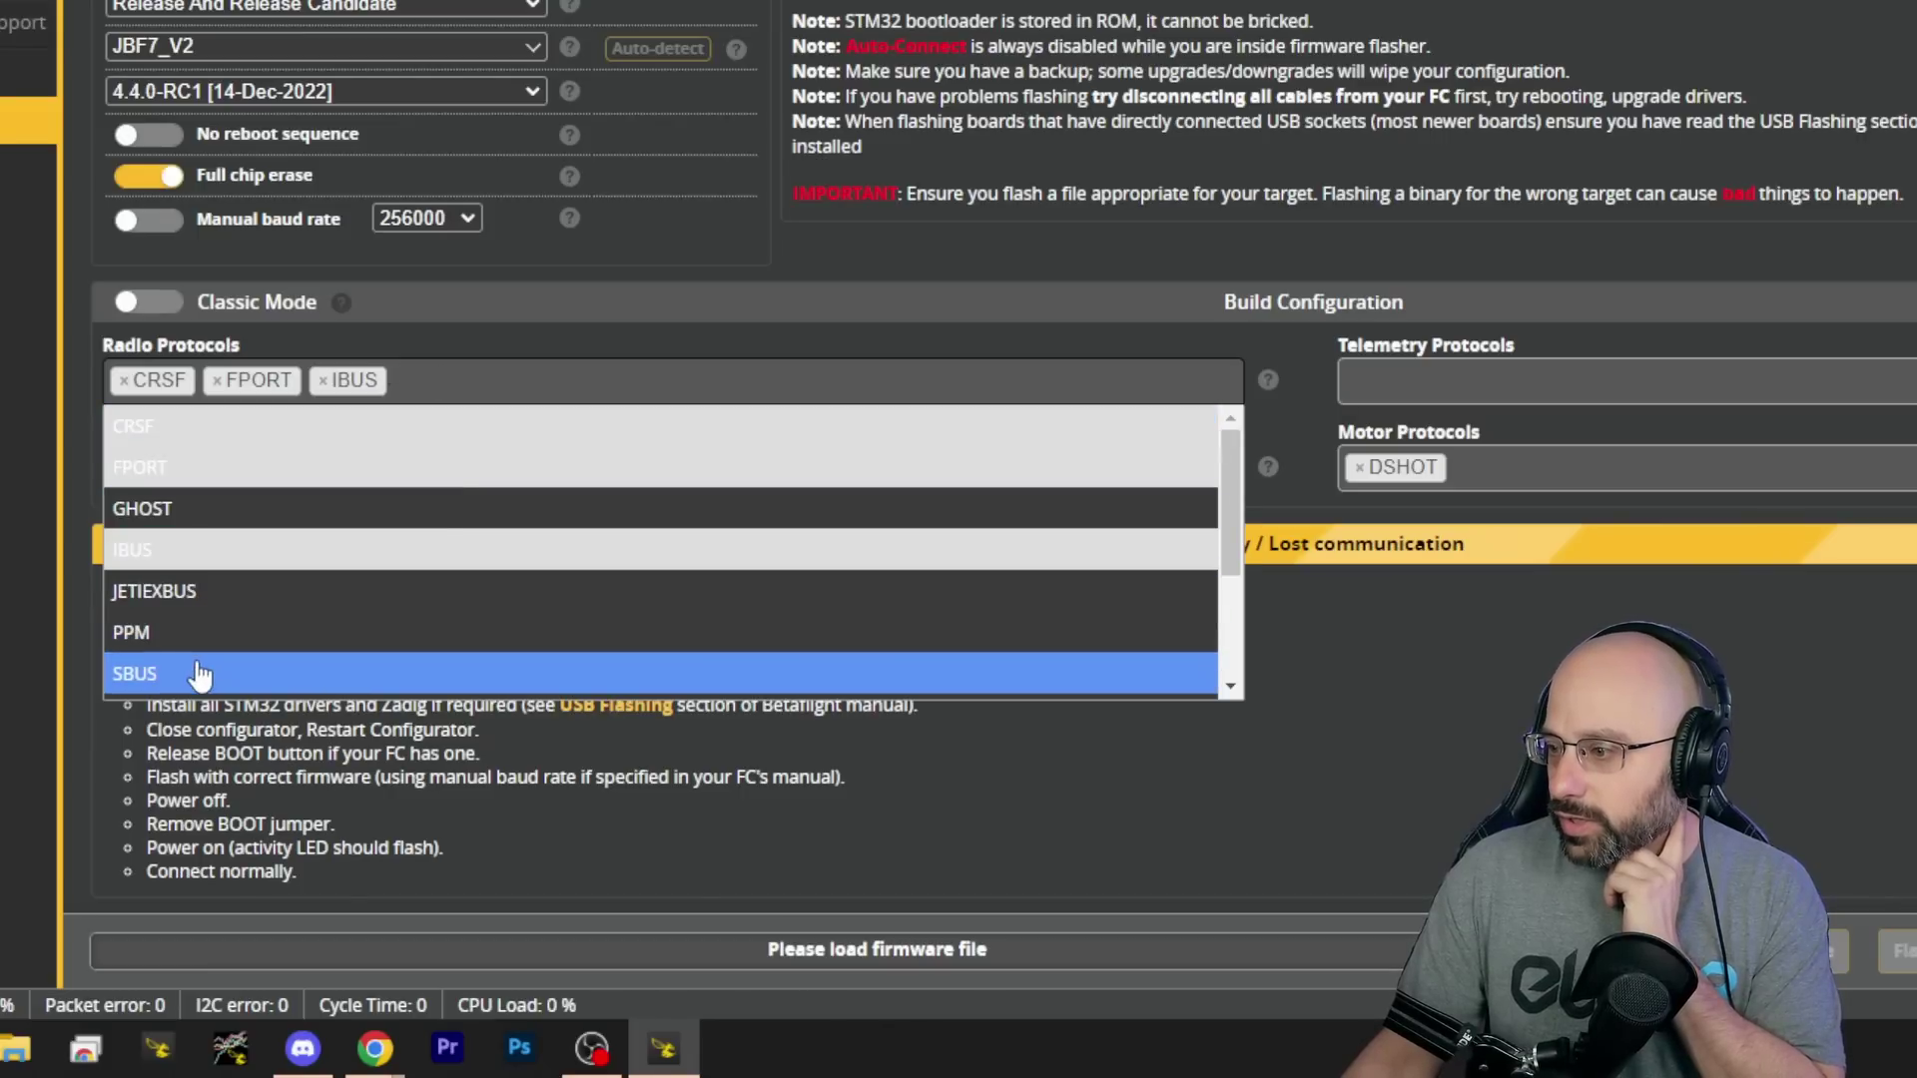
click(352, 671)
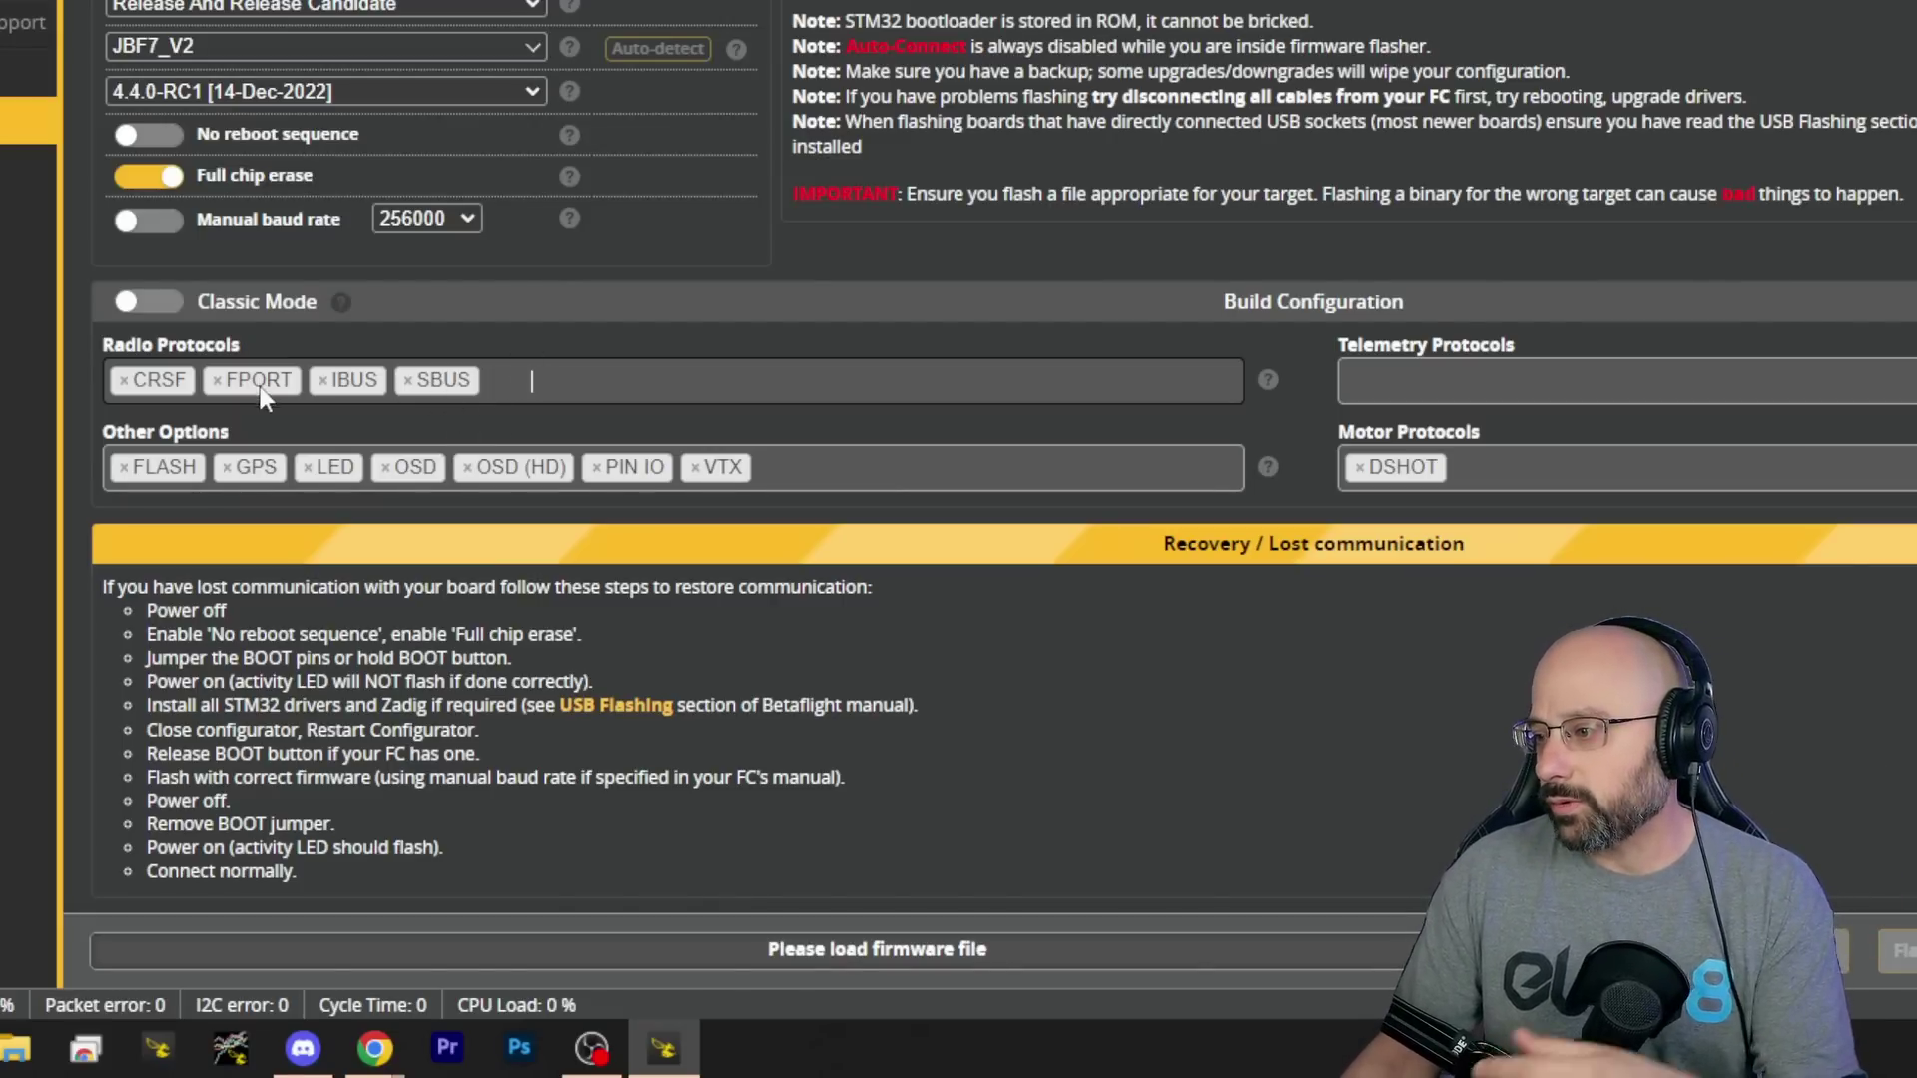
Remove FPORT from the radio protocols and add SRXL2
click(217, 381)
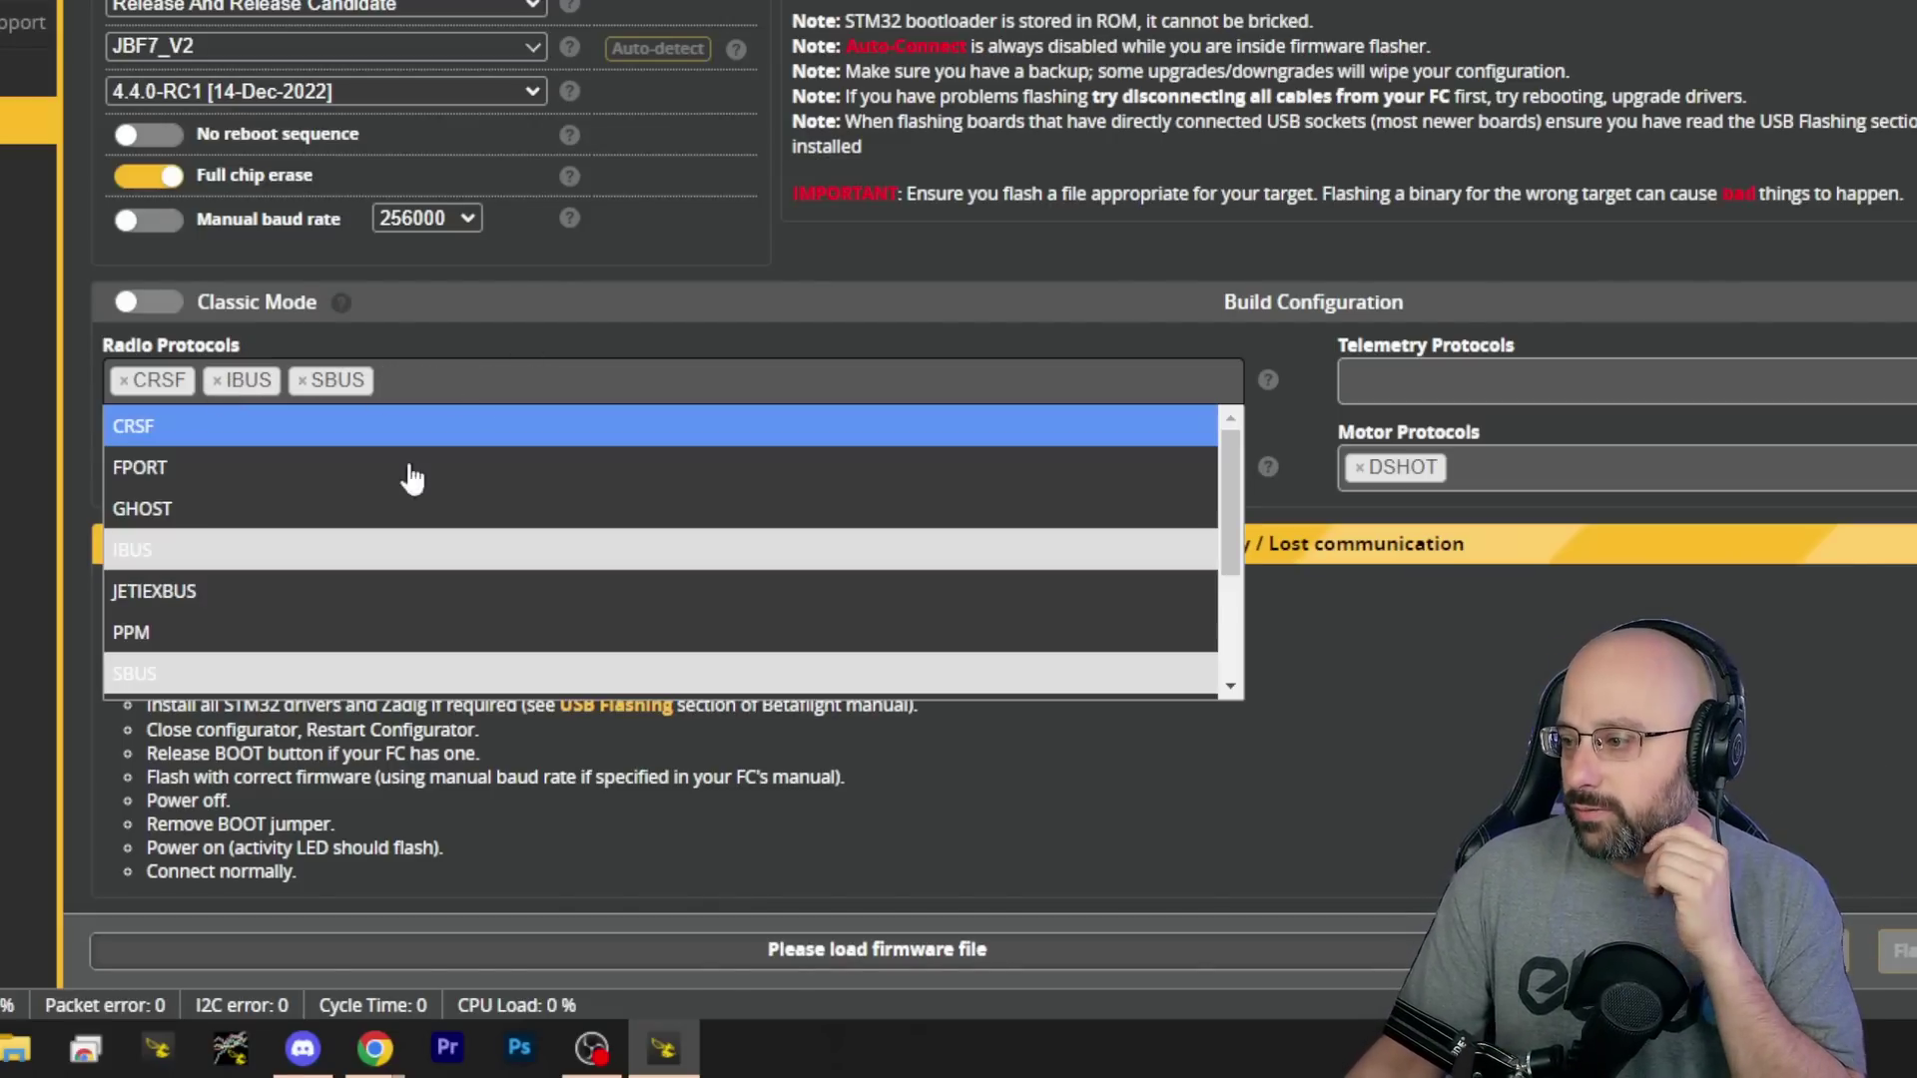
scroll(411, 479, down, 3)
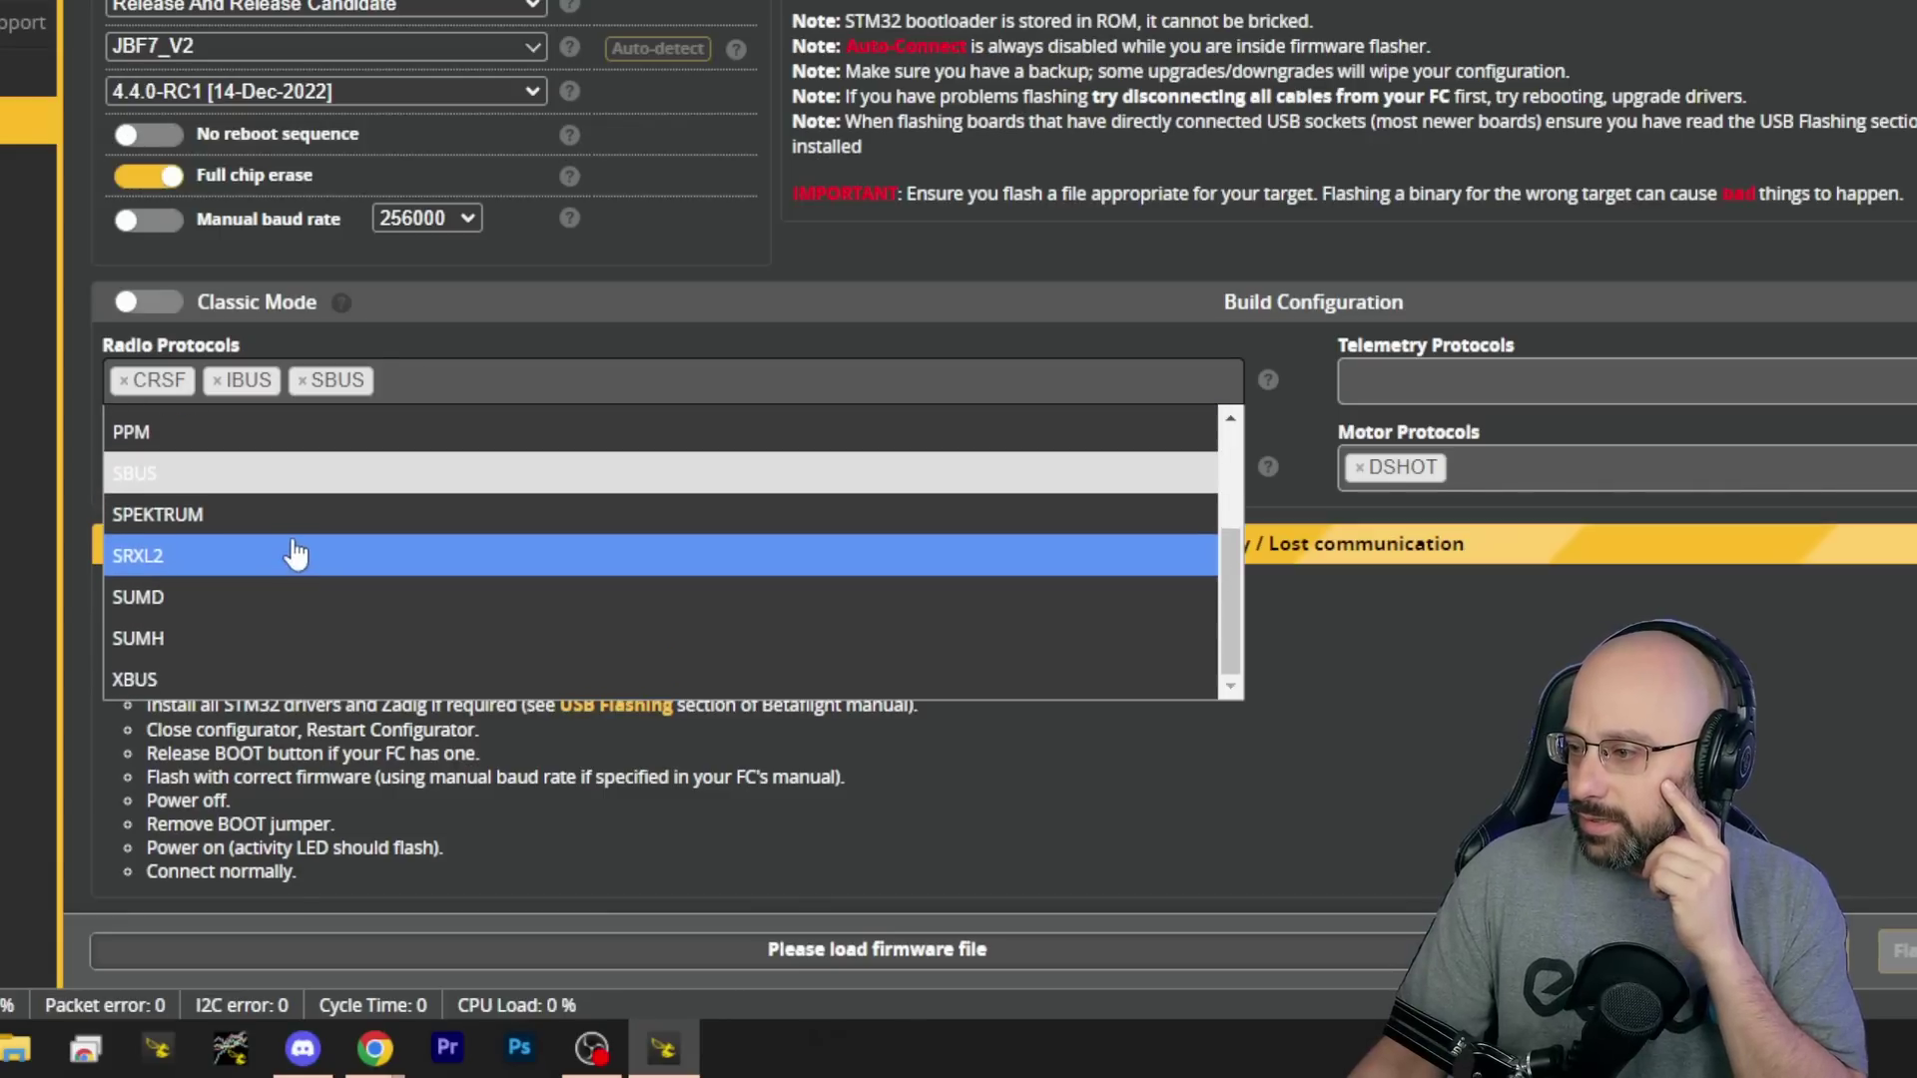
click(295, 555)
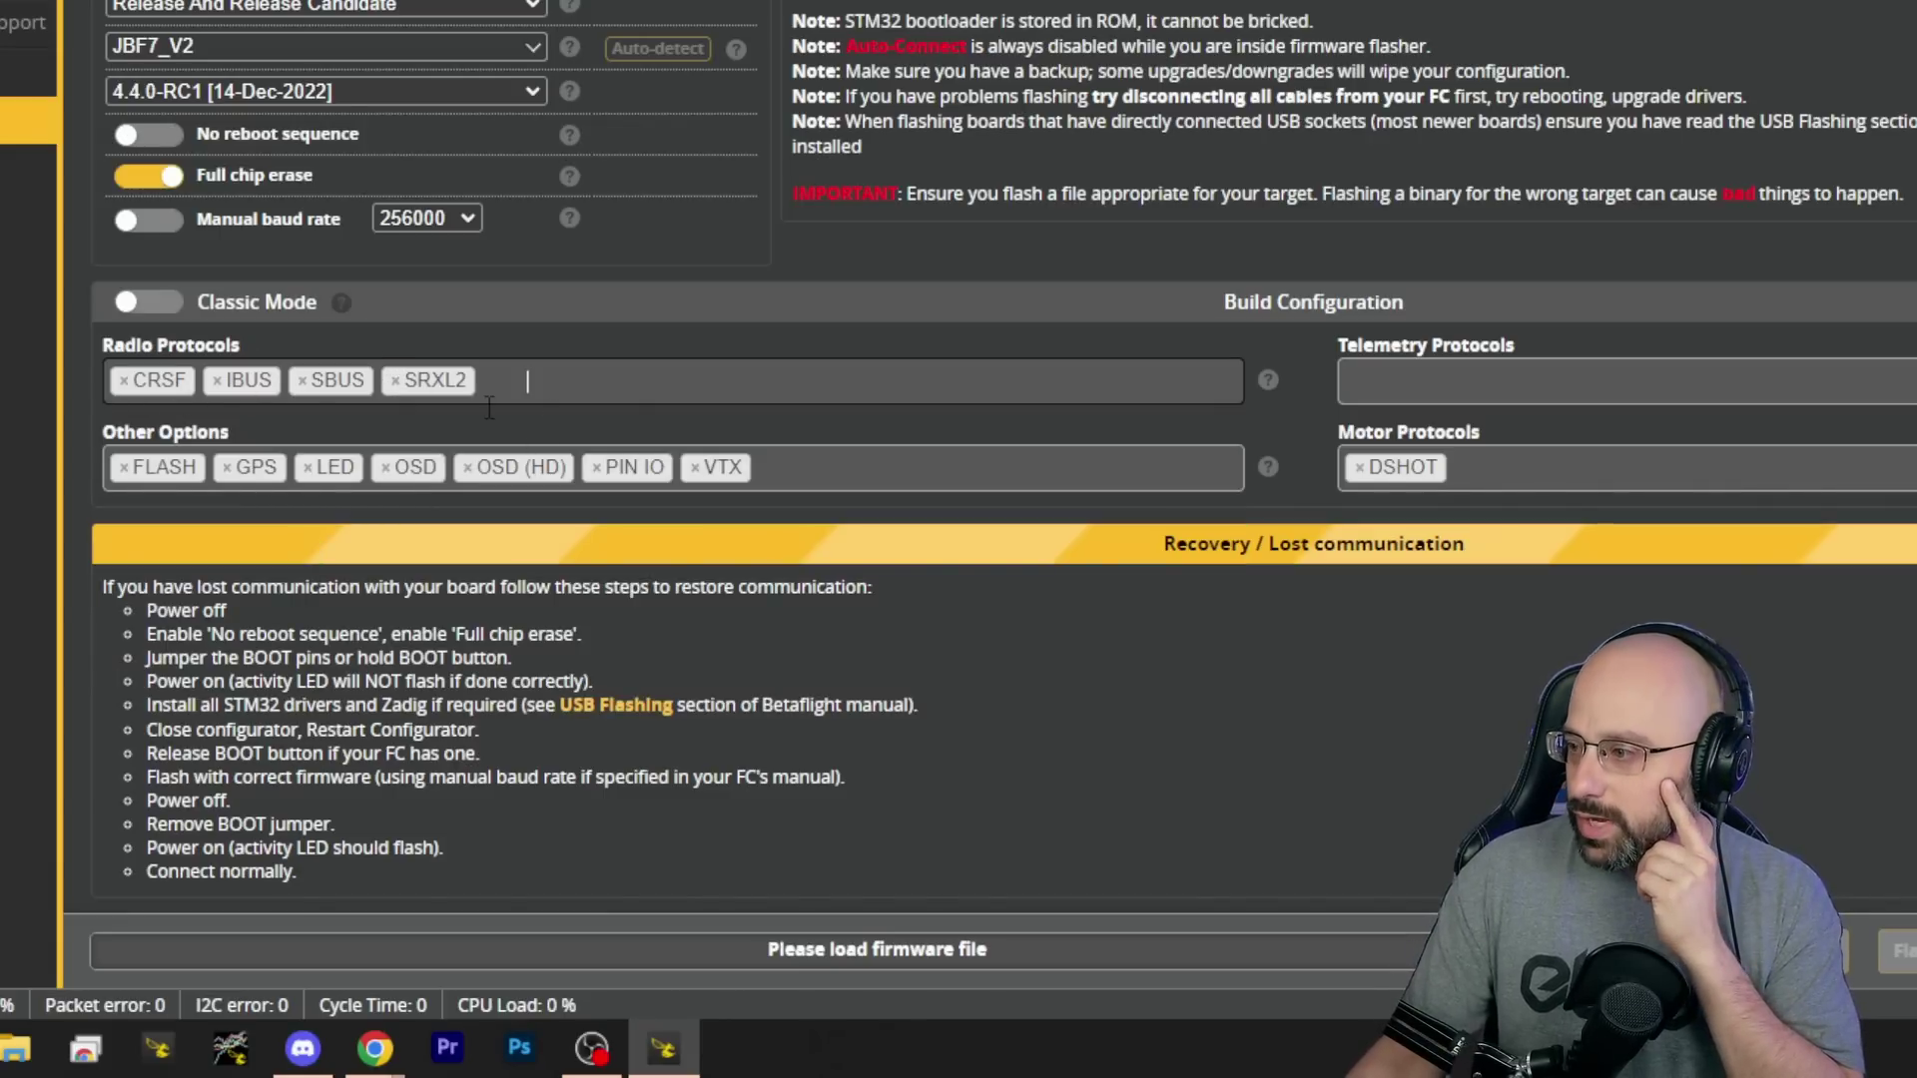
click(540, 377)
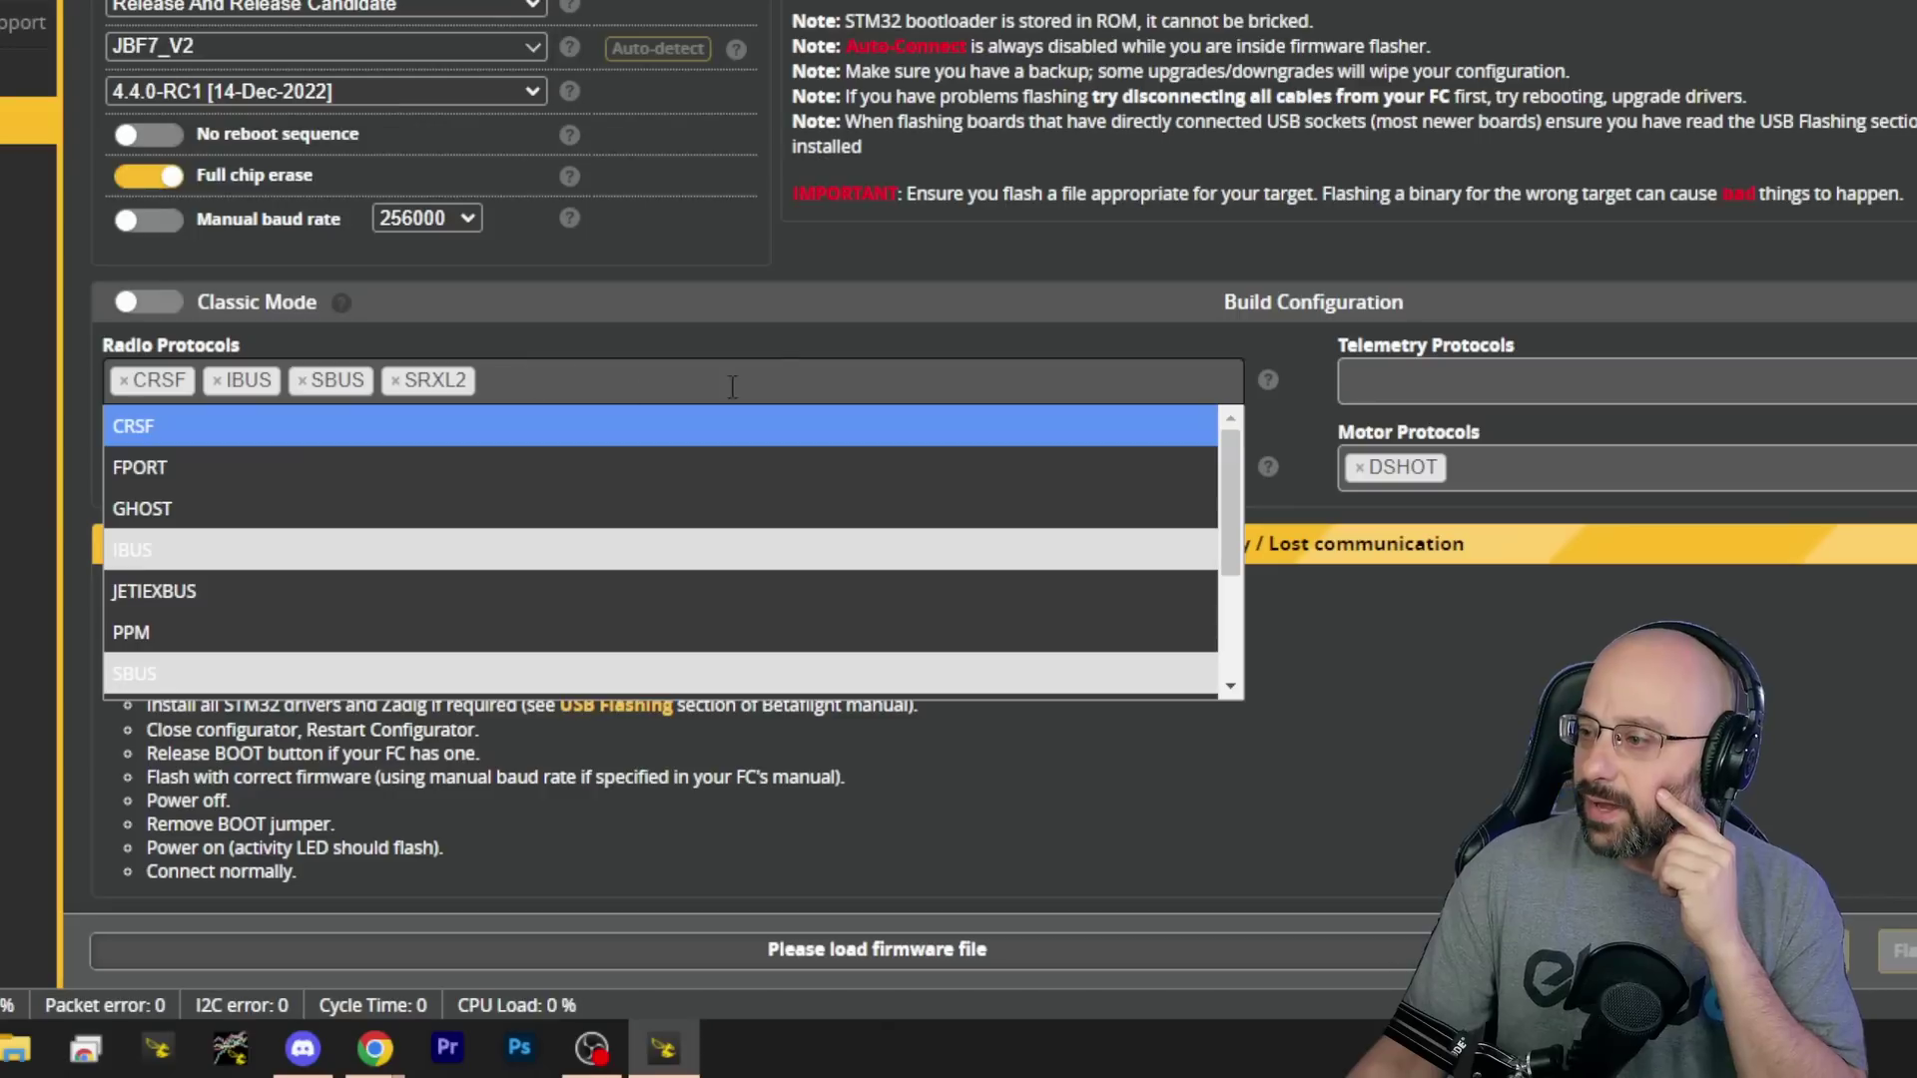
click(789, 335)
Remove GPS and LED from the build's other options
click(824, 457)
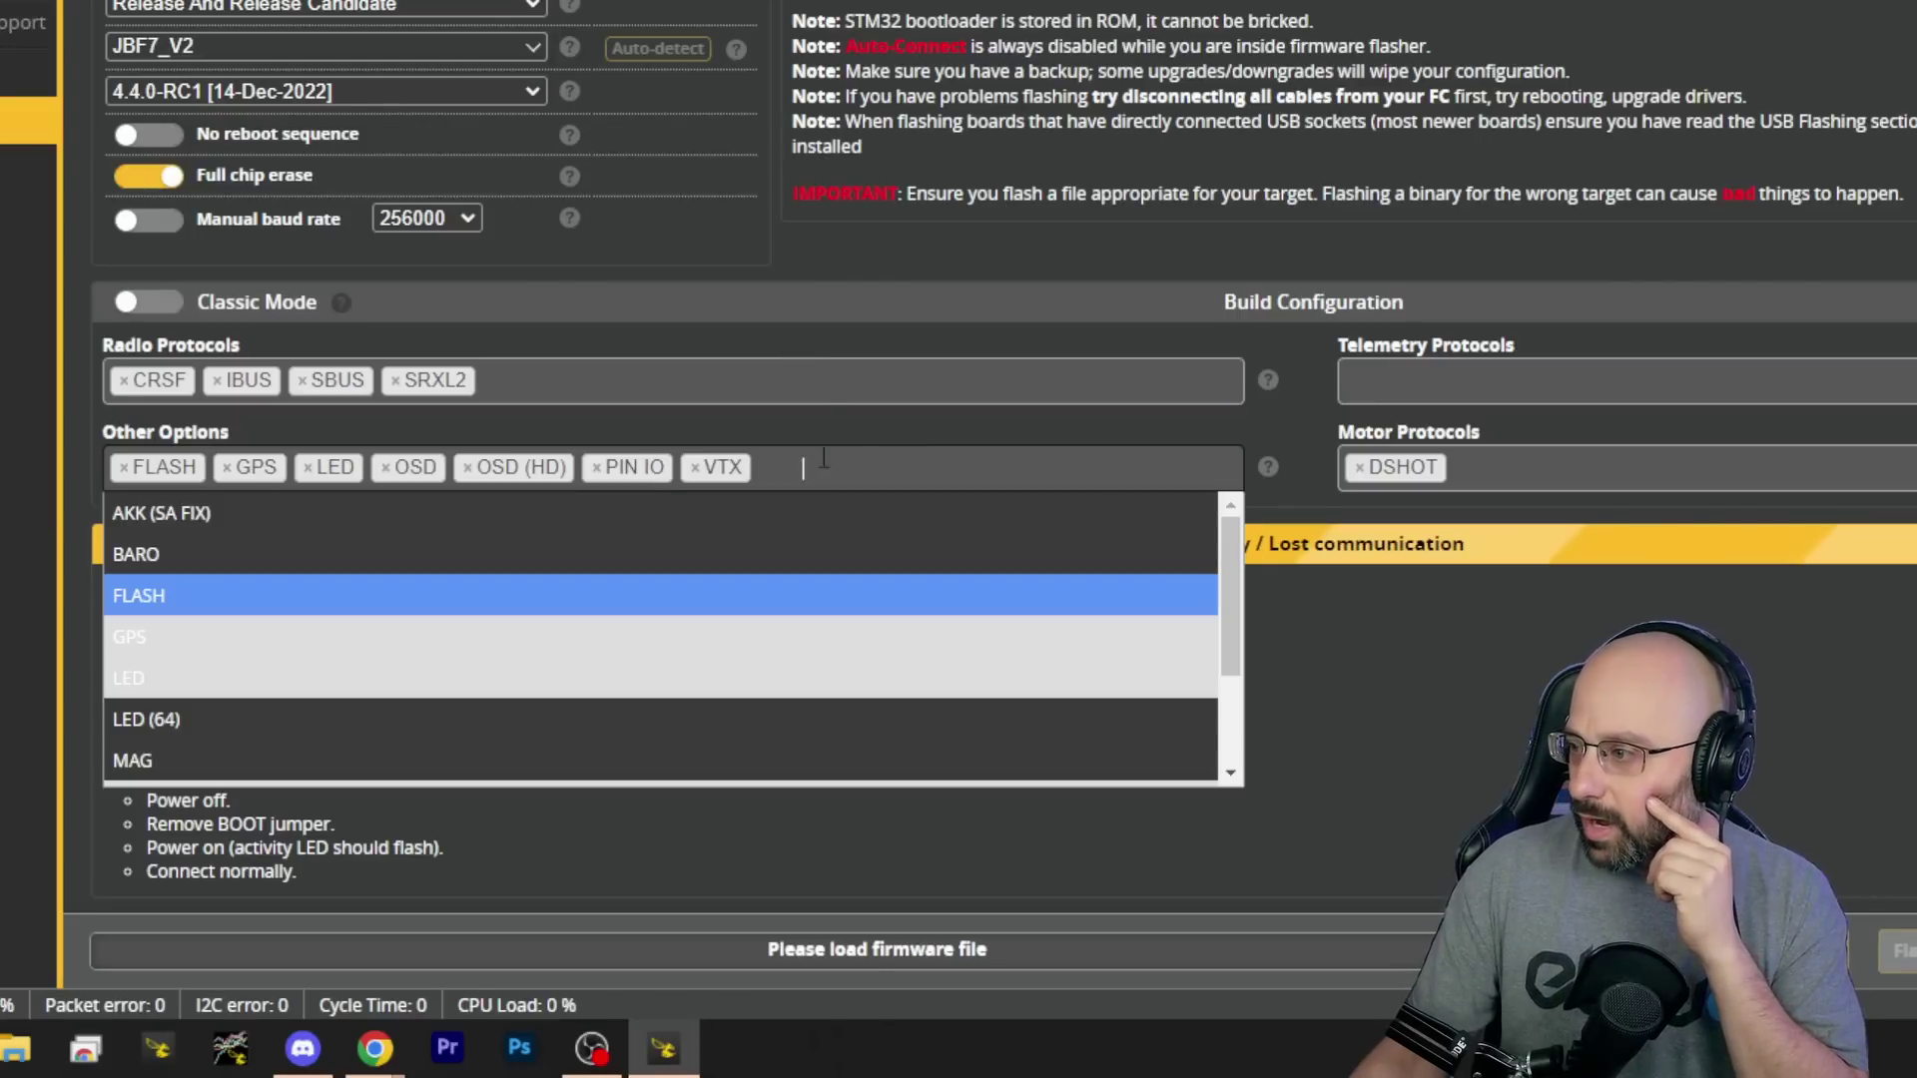
click(334, 639)
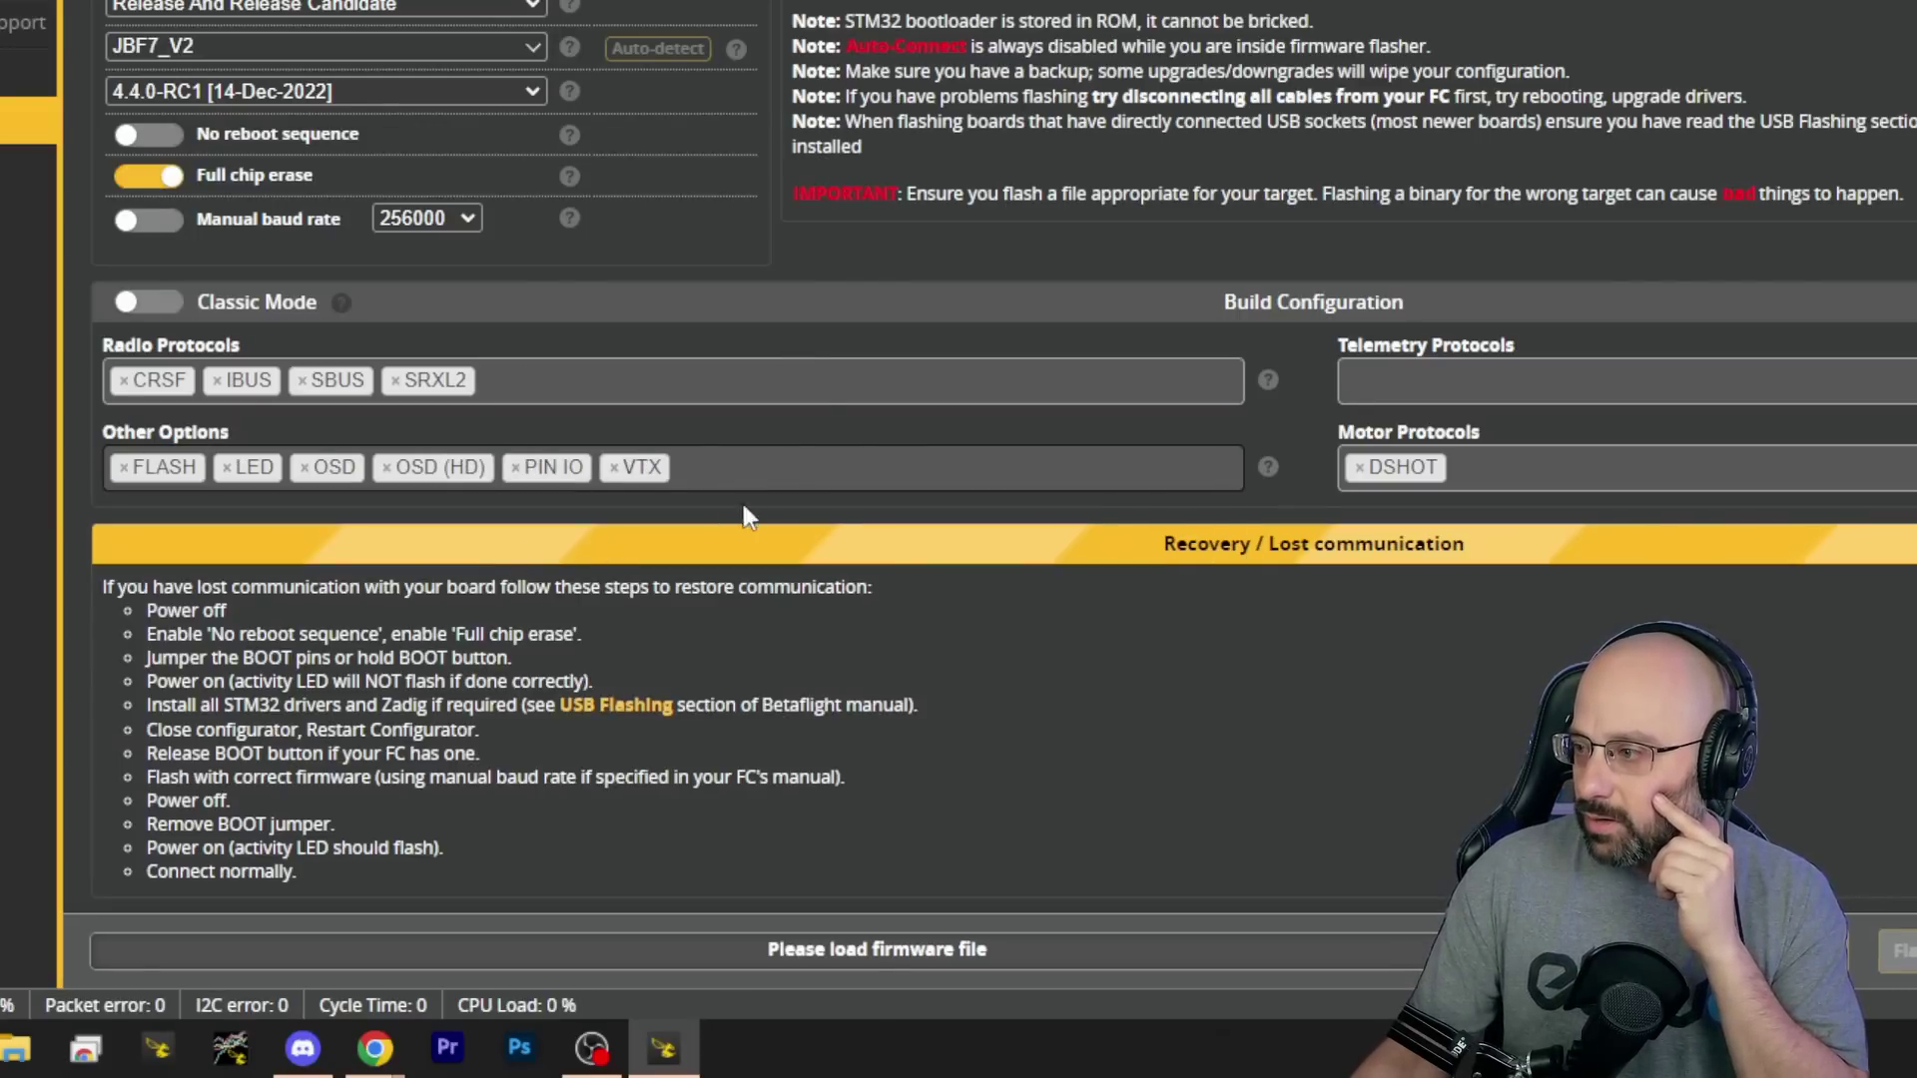
click(745, 480)
scroll(259, 677, down, 2)
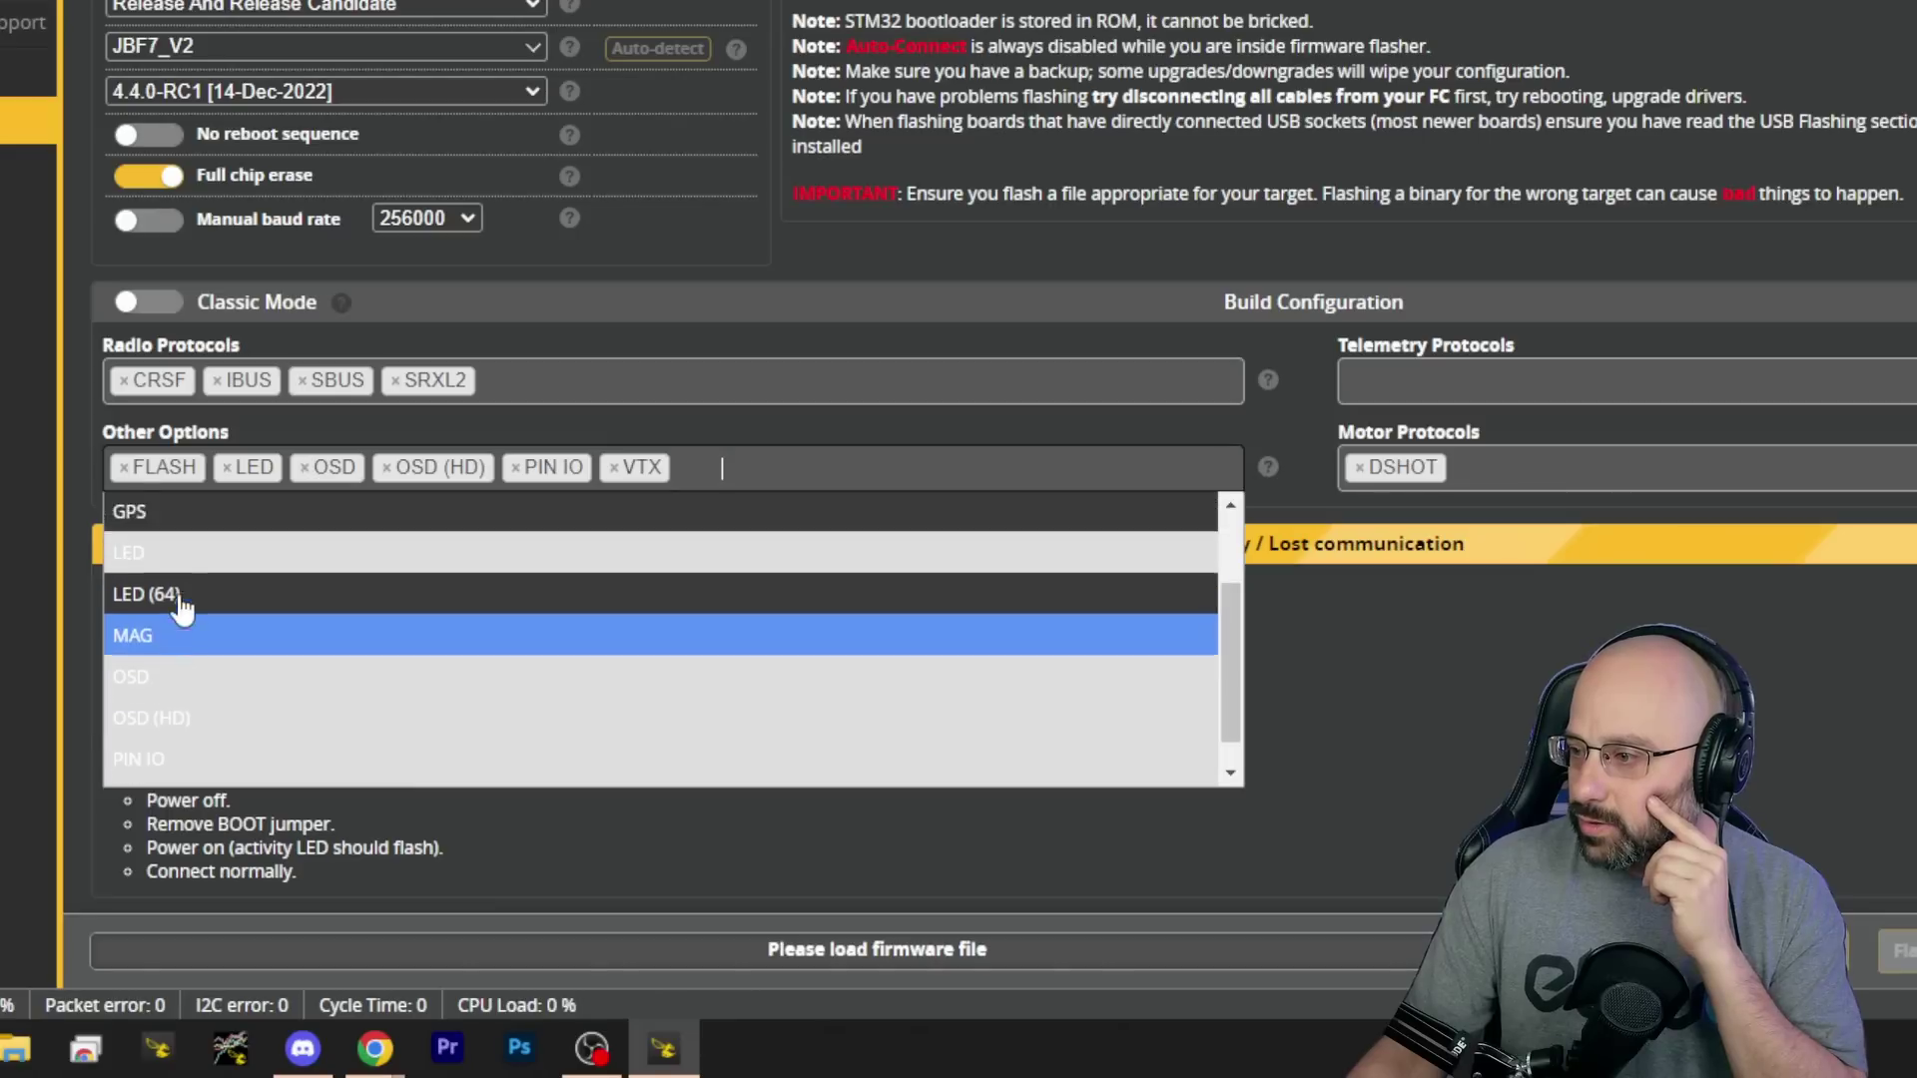
scroll(179, 599, up, 2)
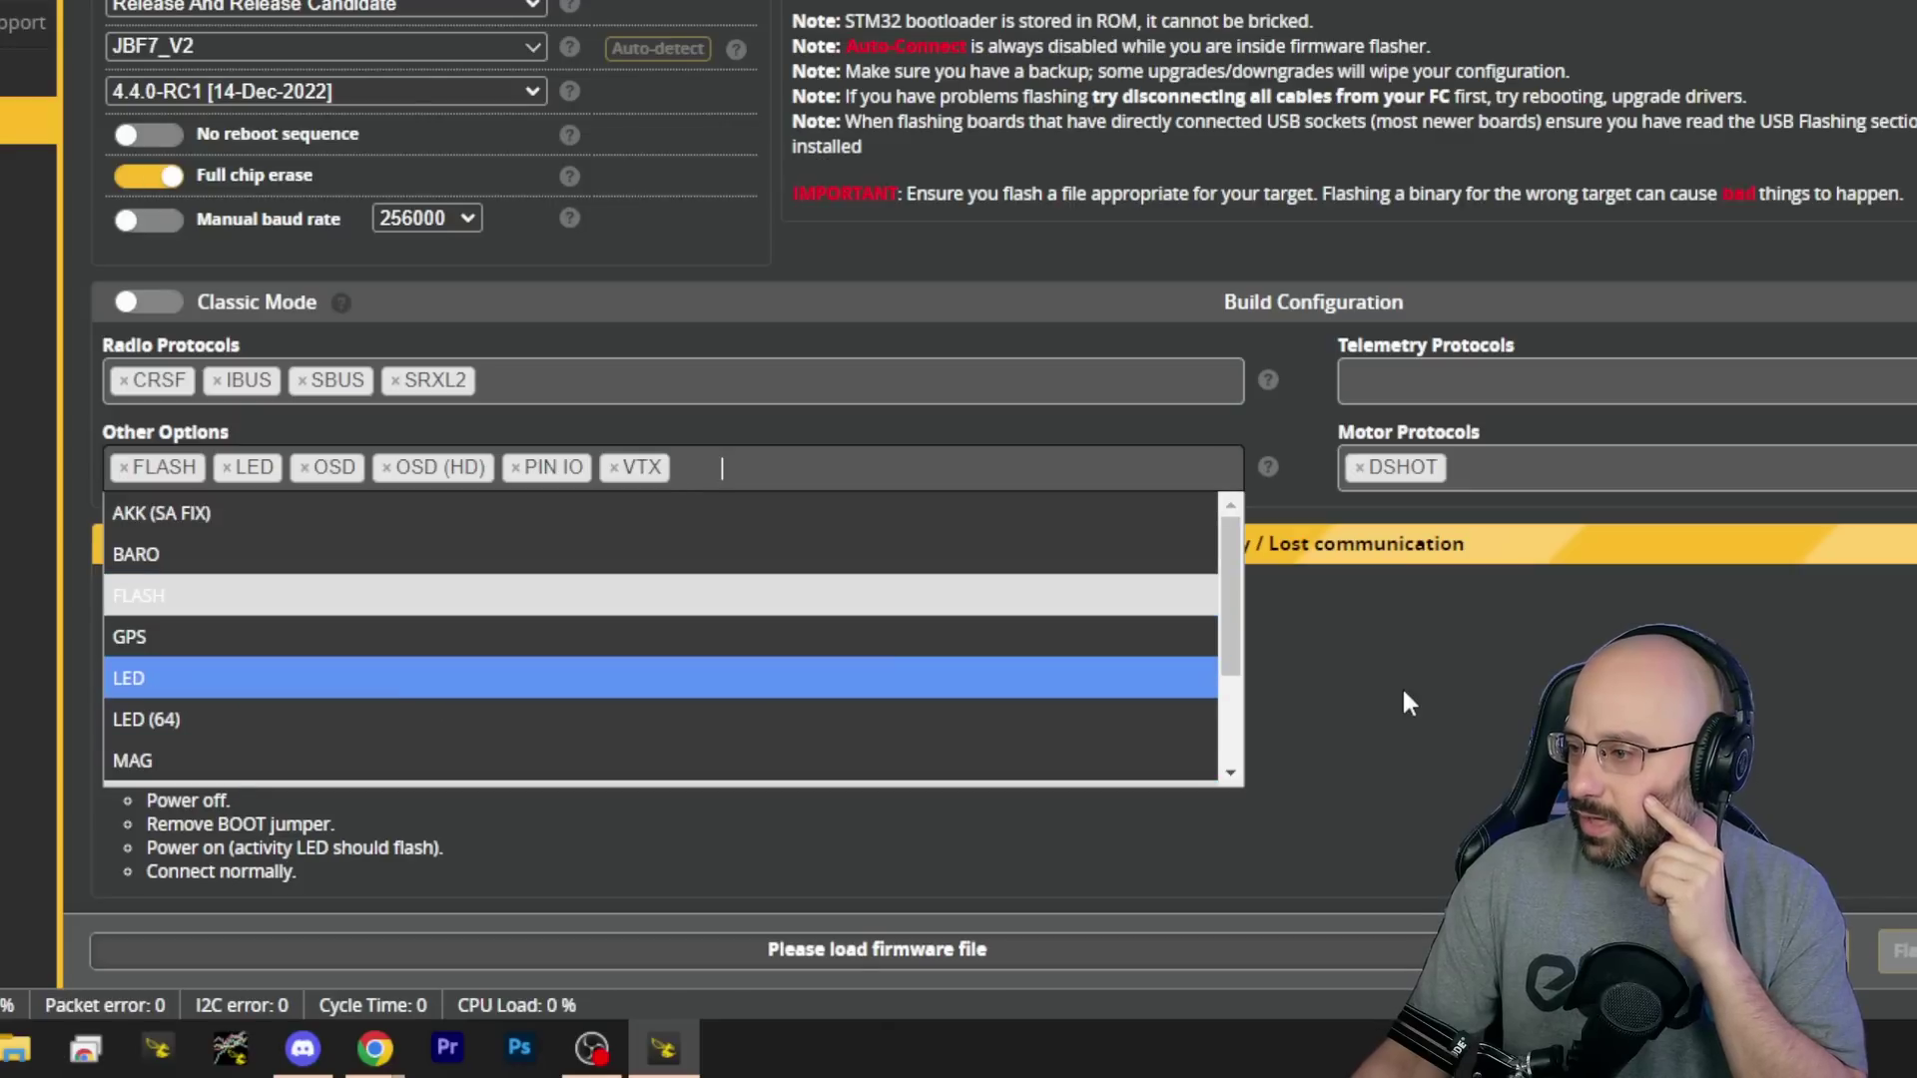
click(155, 684)
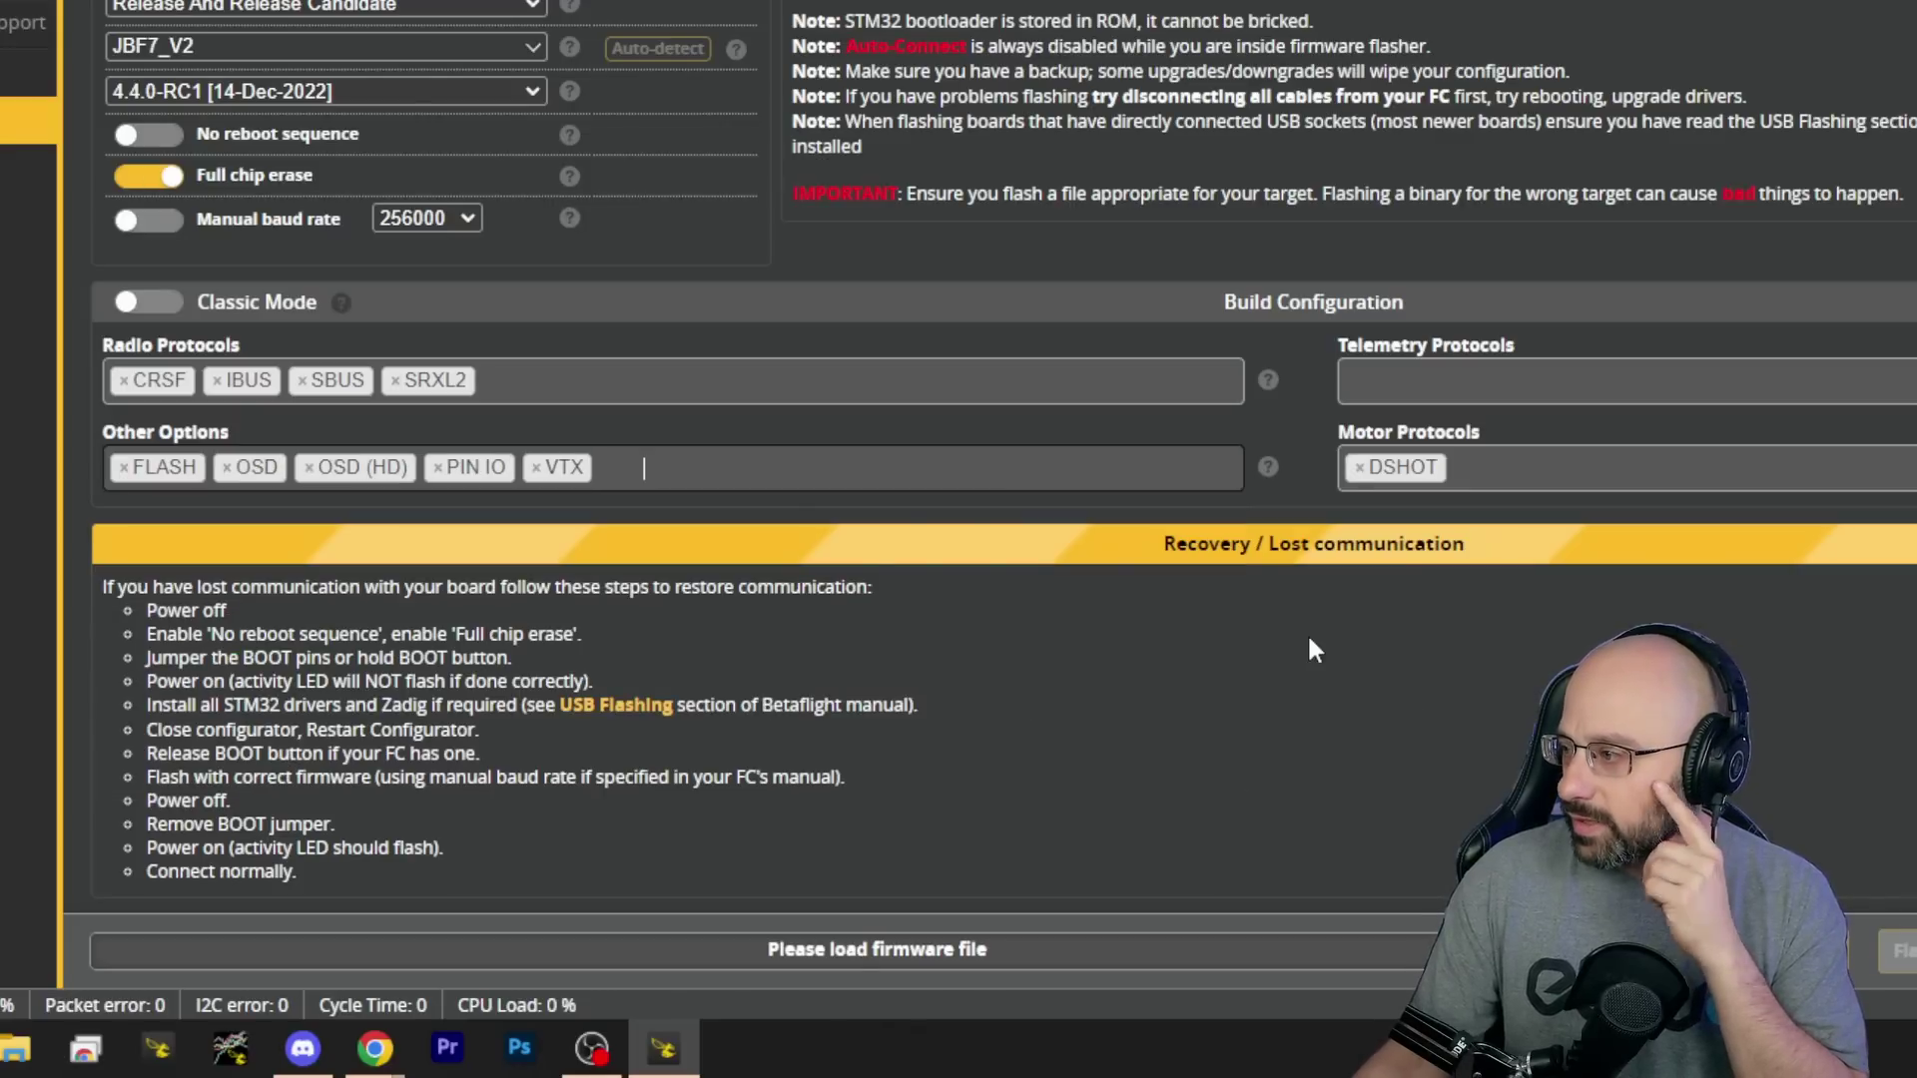
Examine the available telemetry protocol and motor protocol choices for the build
click(1443, 381)
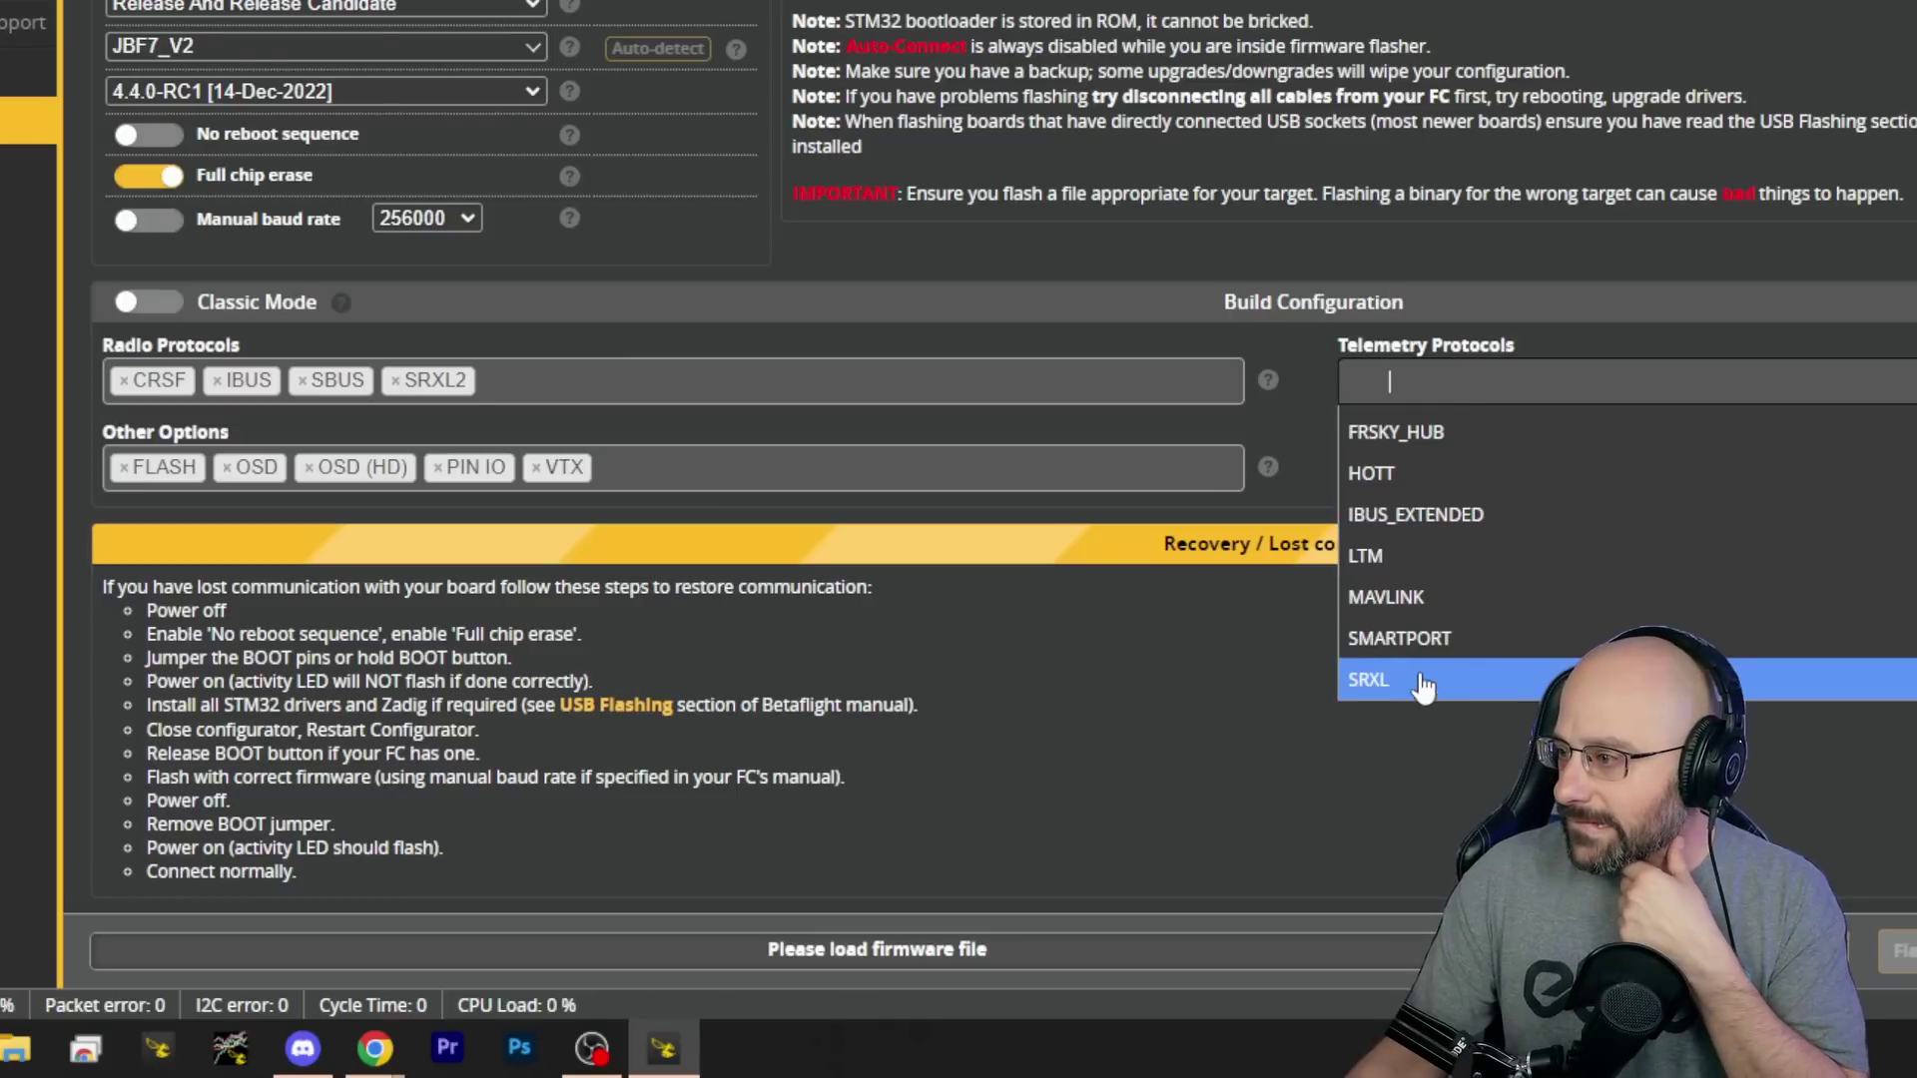
click(1280, 685)
click(1507, 469)
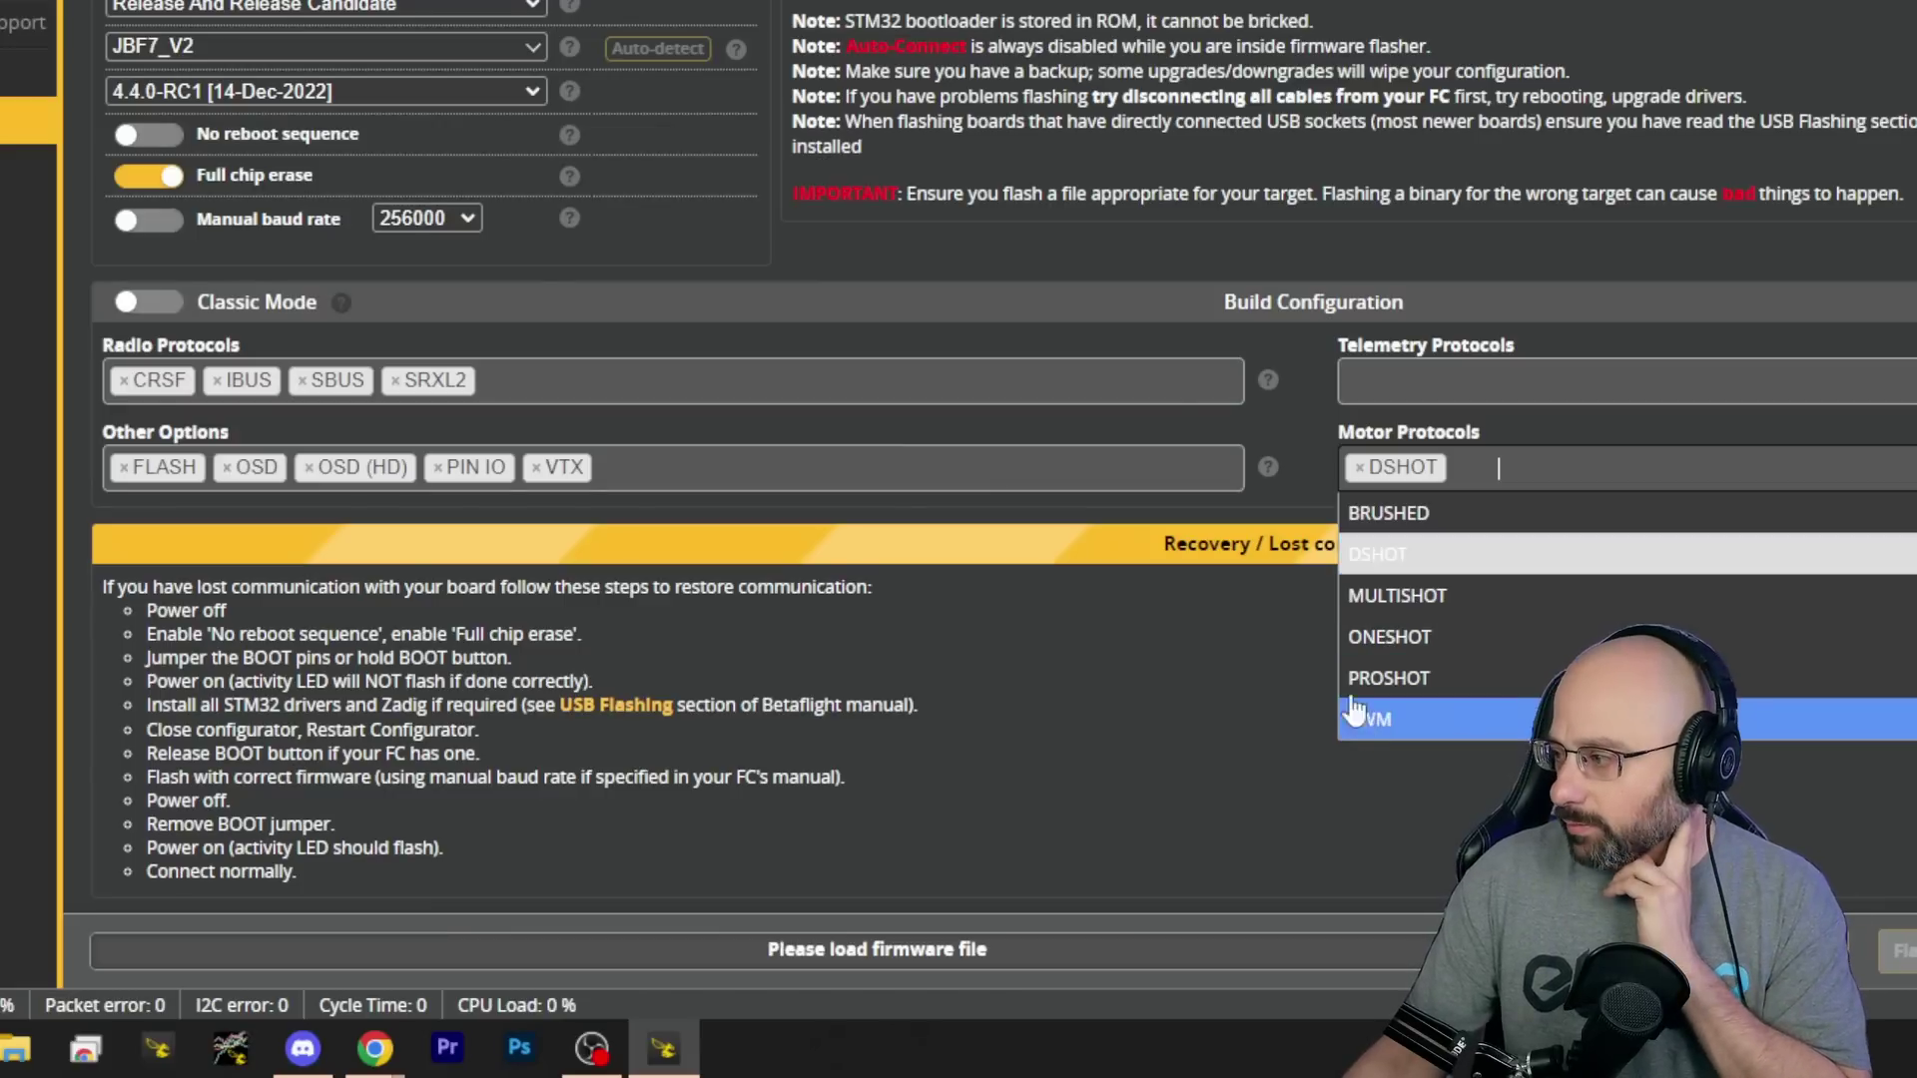
click(1150, 663)
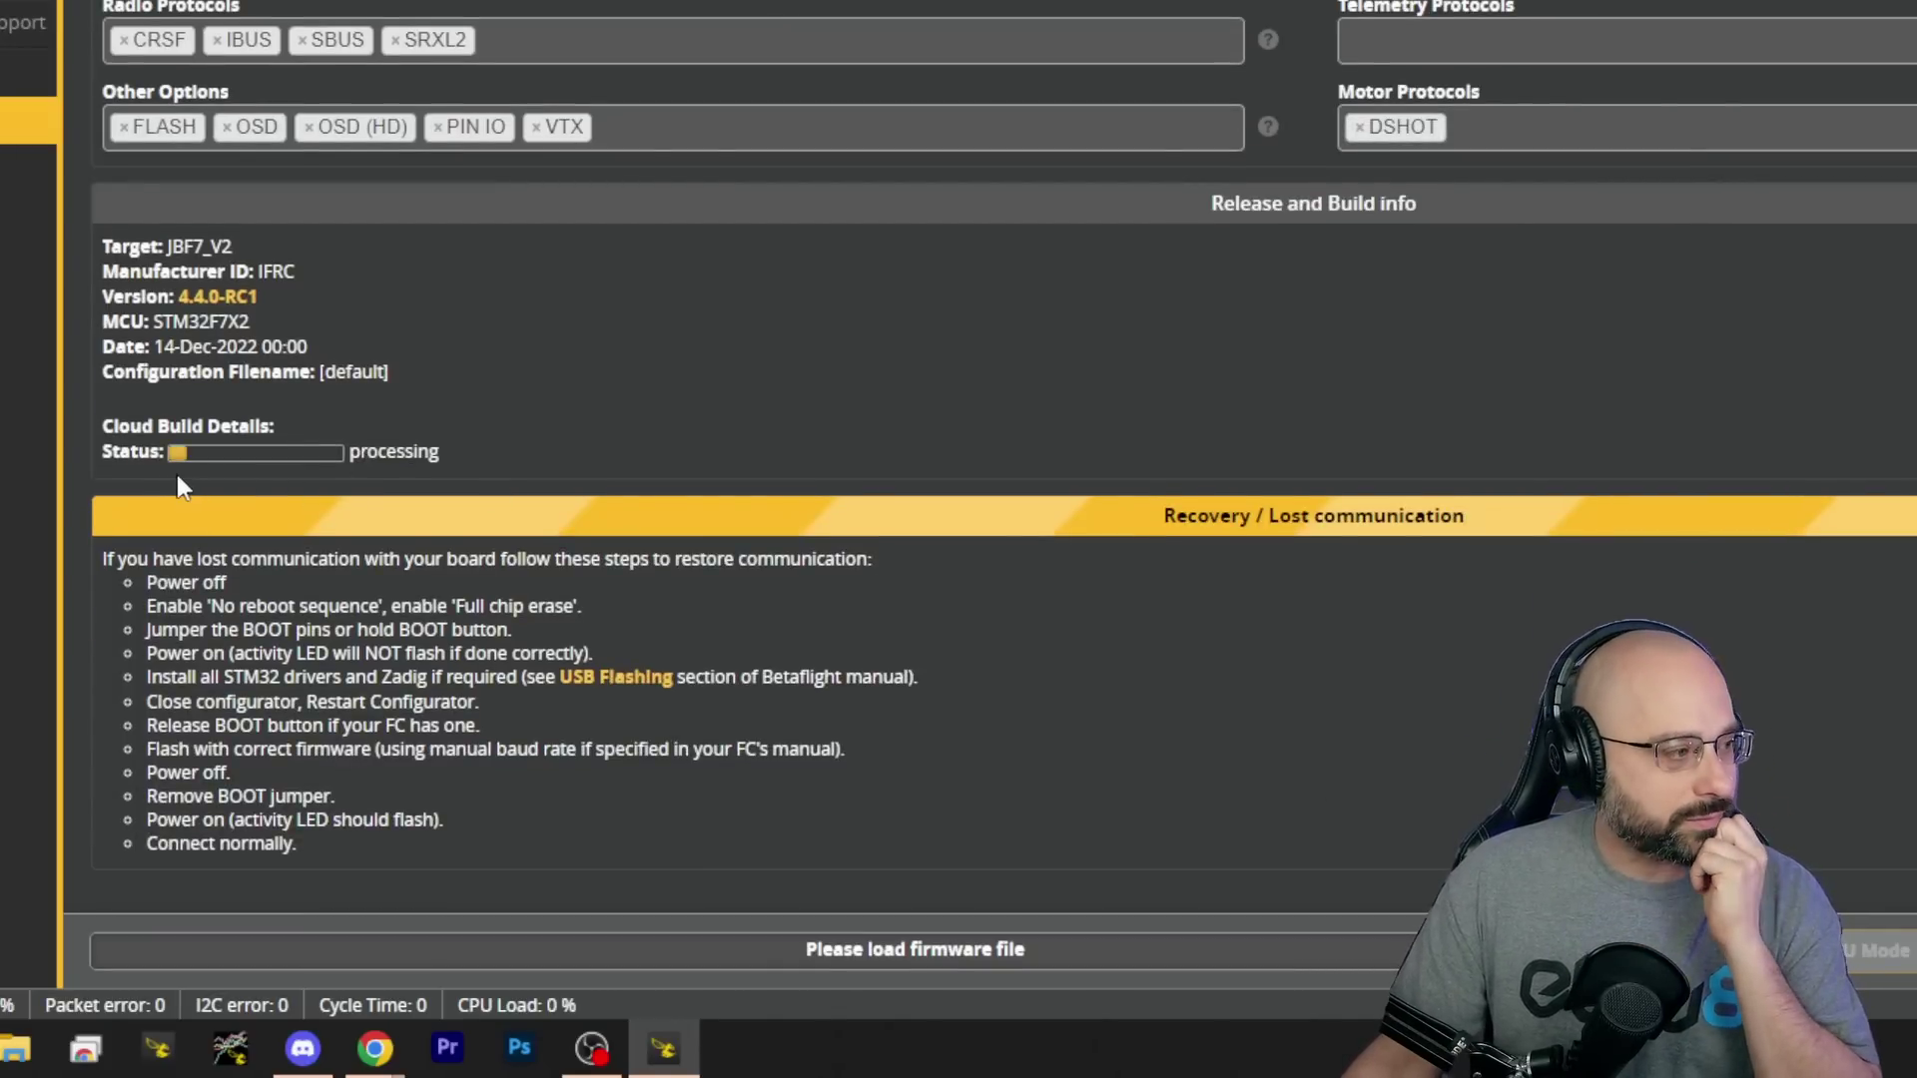
Turn on Classic Mode for the build configuration
scroll(270, 479, up, 3)
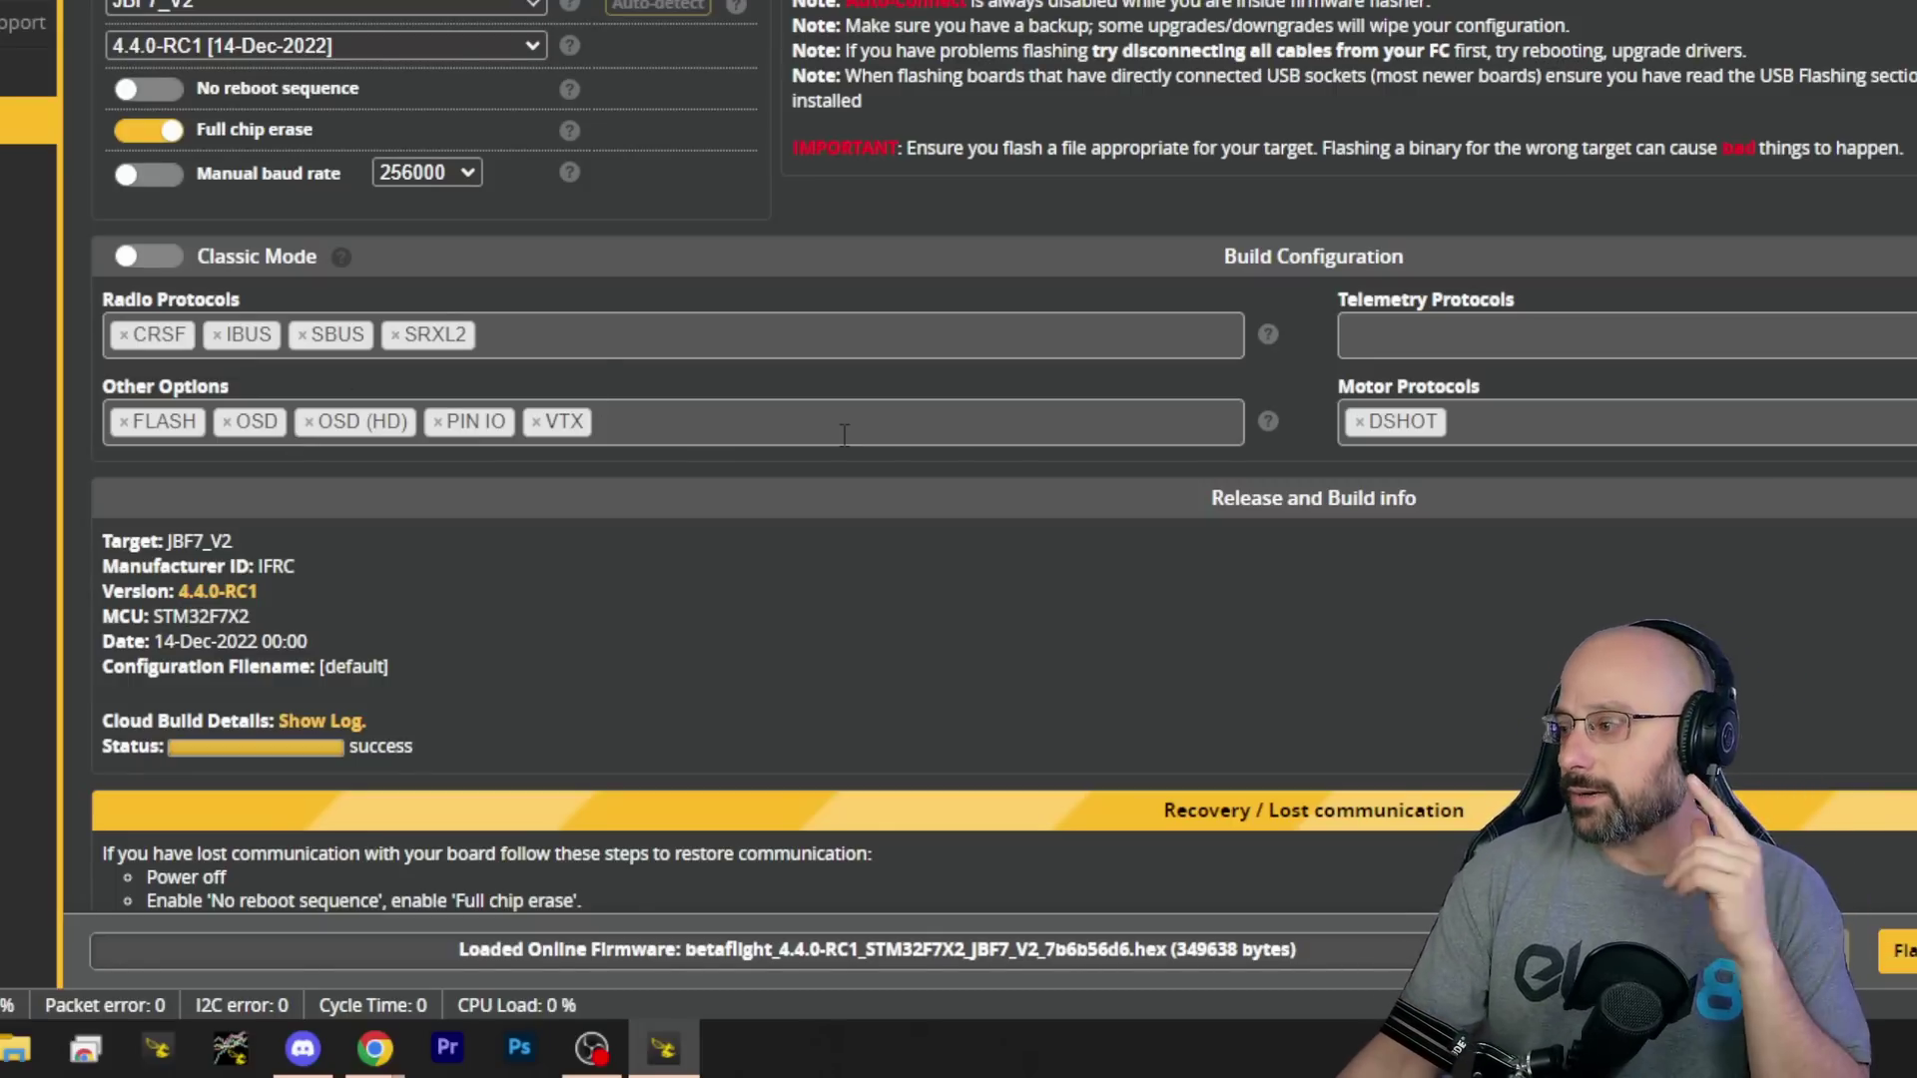
click(146, 262)
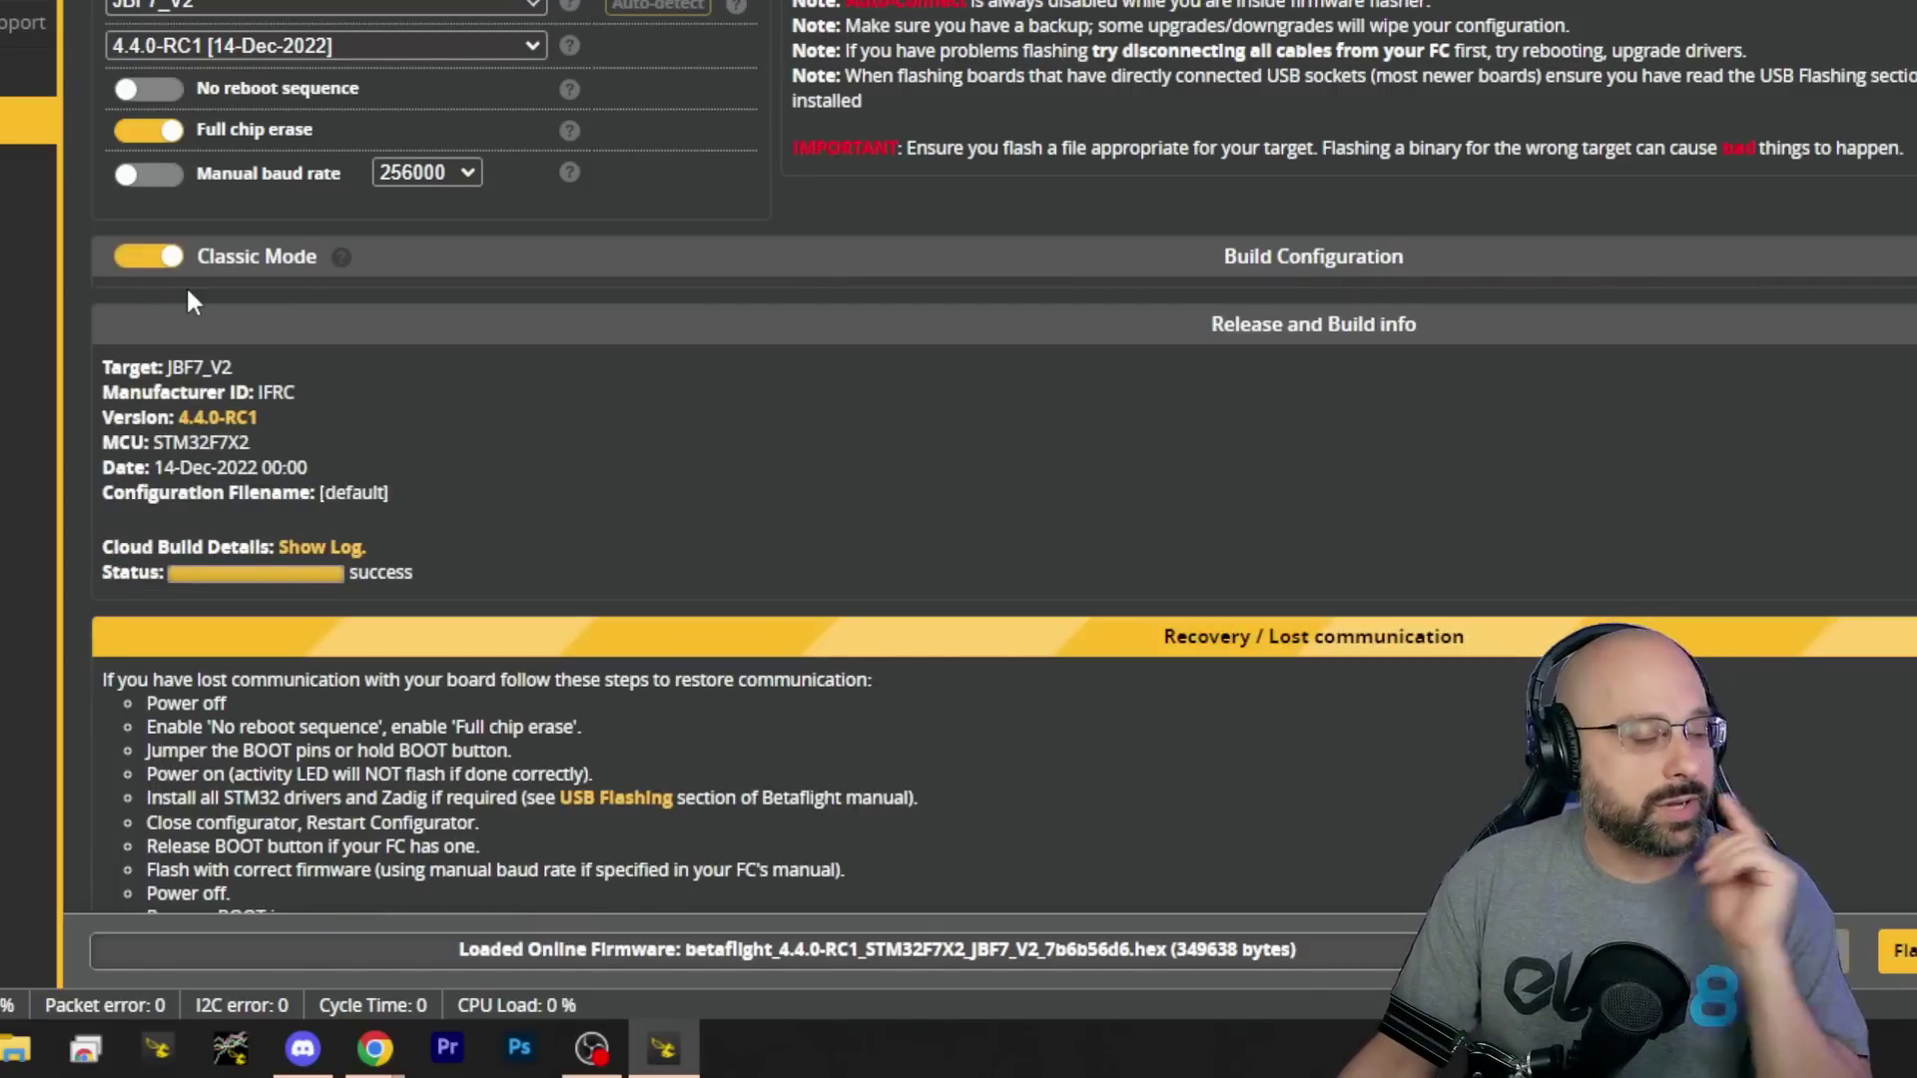